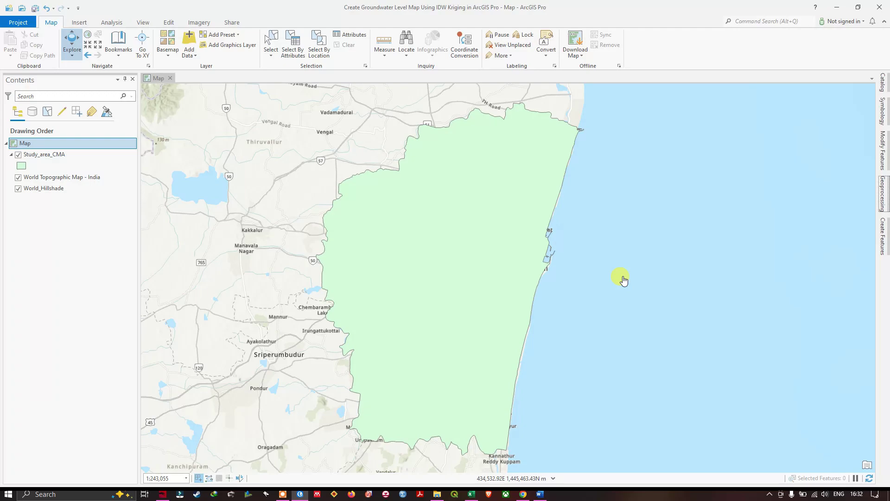
# Step: Switch to the Word document and read the IDW interpolation section, including its mathematical formula and the definitions of its variables
pyautogui.hotkey('alt', 'Tab')
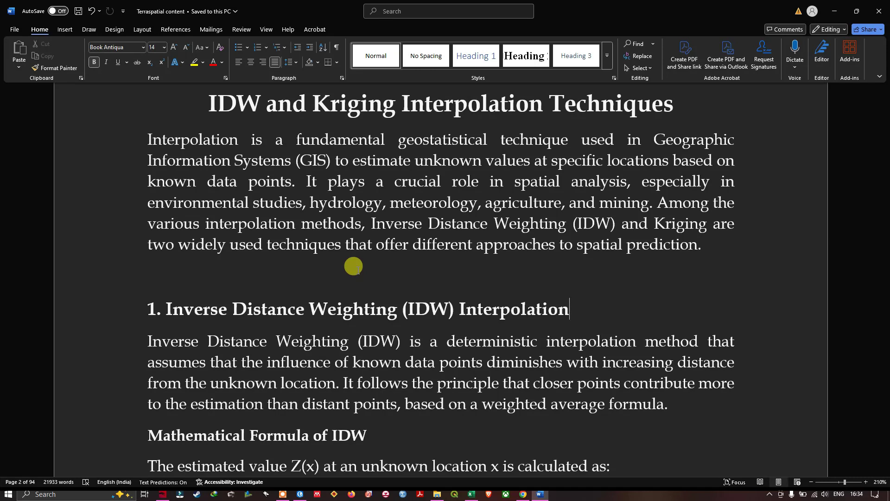
pyautogui.scroll(-3, 343, 272)
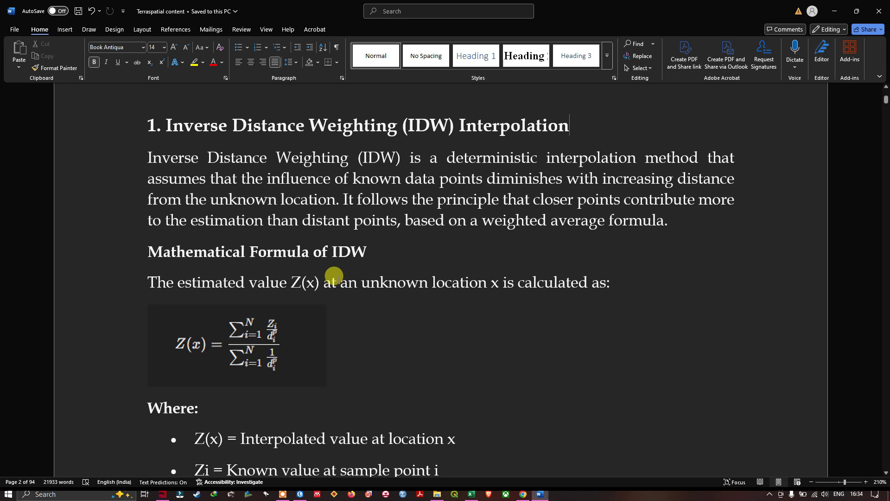
pyautogui.scroll(-1, 336, 275)
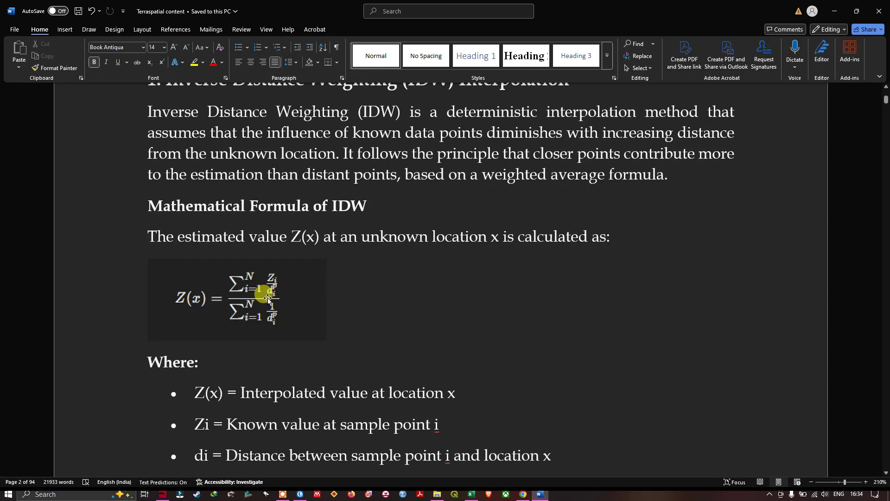
pyautogui.scroll(-3, 264, 294)
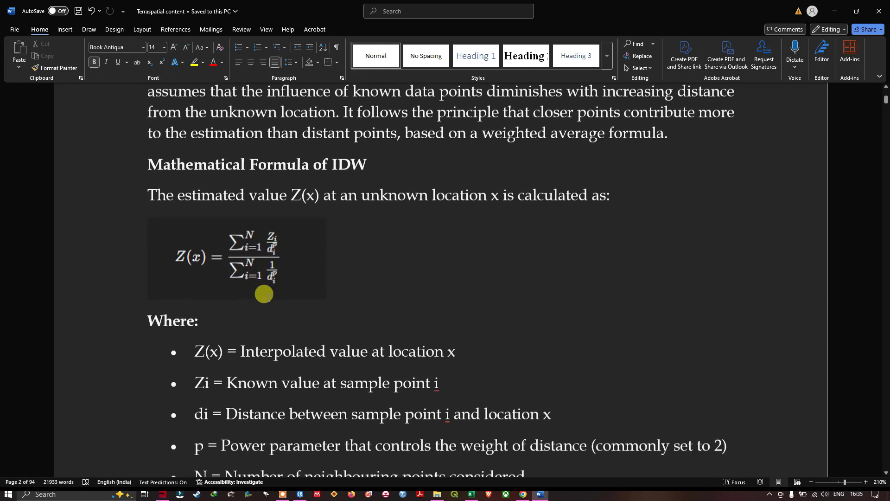
pyautogui.scroll(-1, 264, 293)
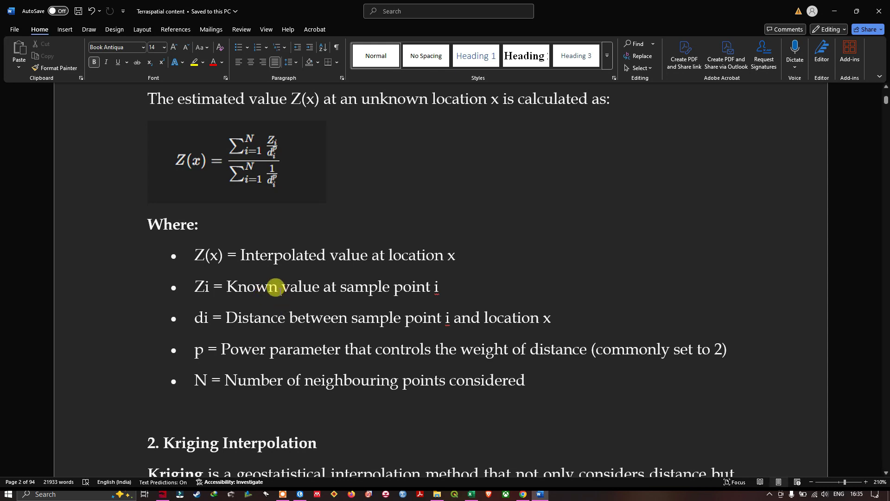
pyautogui.hotkey('alt', 'Tab')
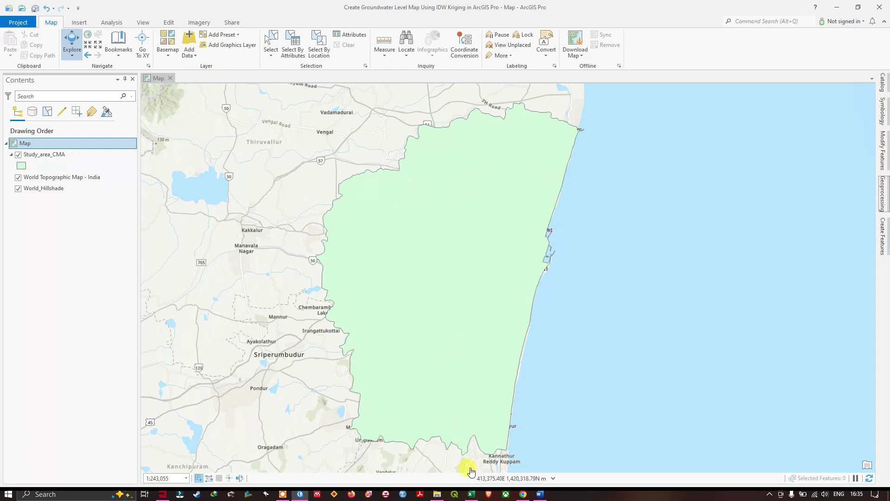
# Step: Switch to the Water_level_data workbook in Excel and examine the Latitude, Longitude and GWL columns from the first to the last record
pyautogui.click(471, 493)
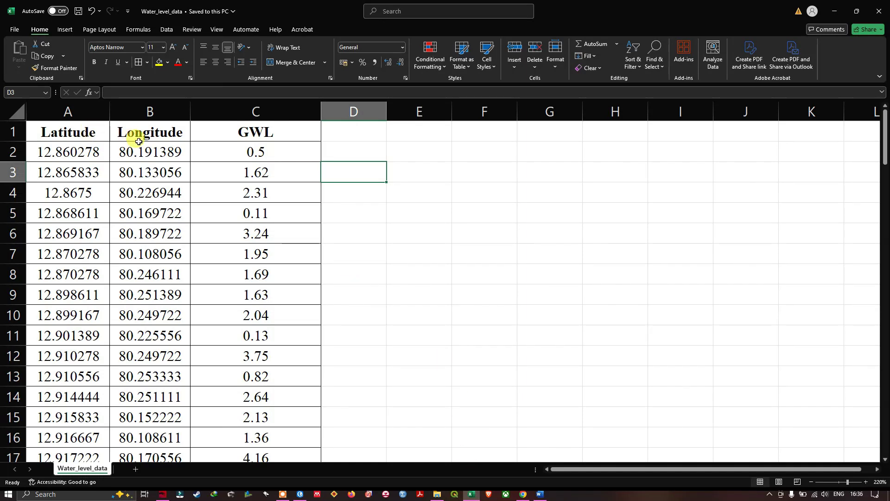
pyautogui.scroll(-1, 271, 194)
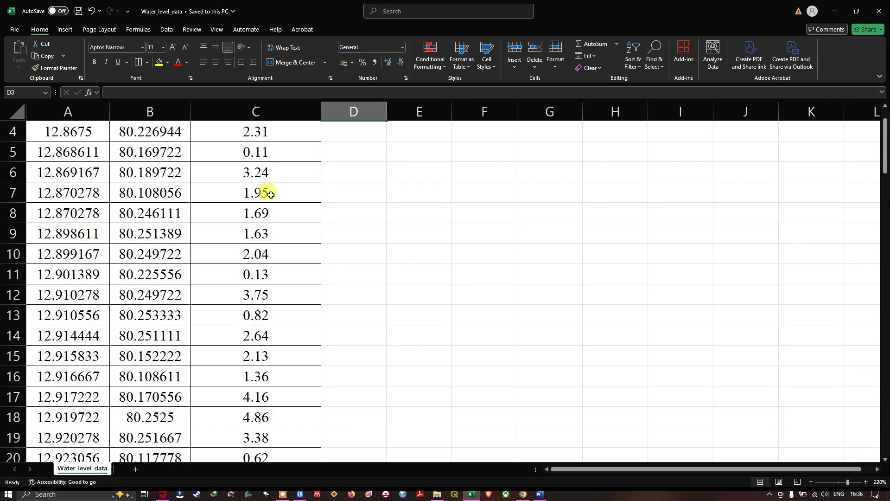
pyautogui.scroll(1, 272, 195)
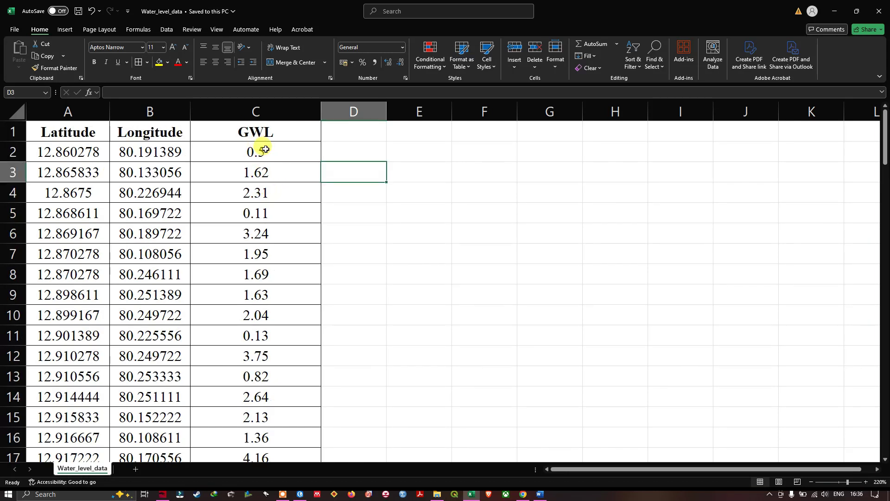
pyautogui.scroll(-5, 338, 196)
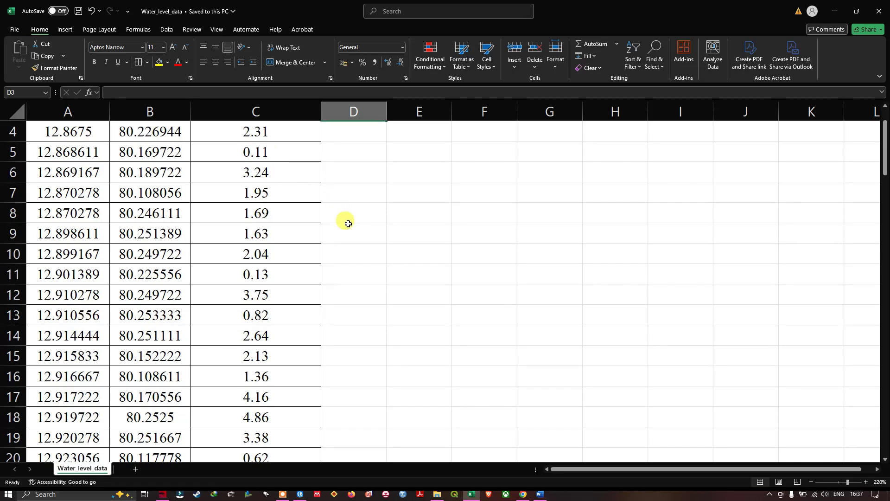
pyautogui.scroll(-11, 348, 232)
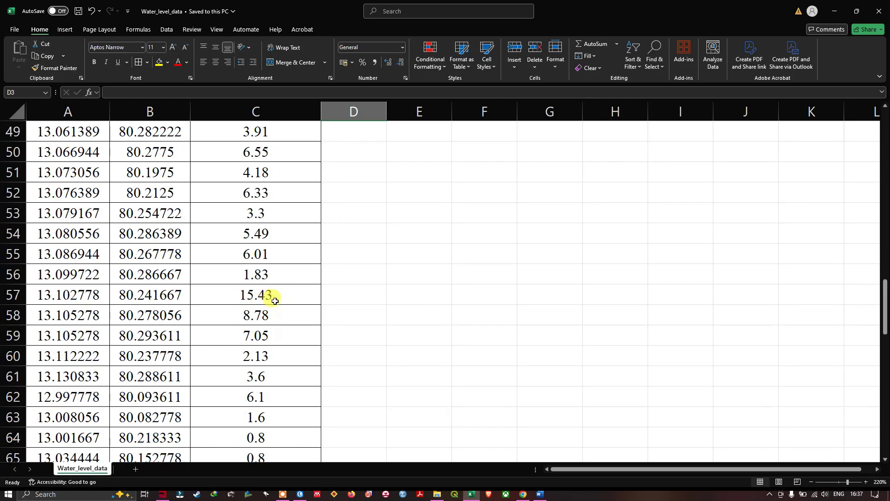
pyautogui.scroll(-2, 274, 293)
pyautogui.scroll(1, 277, 290)
pyautogui.click(286, 238)
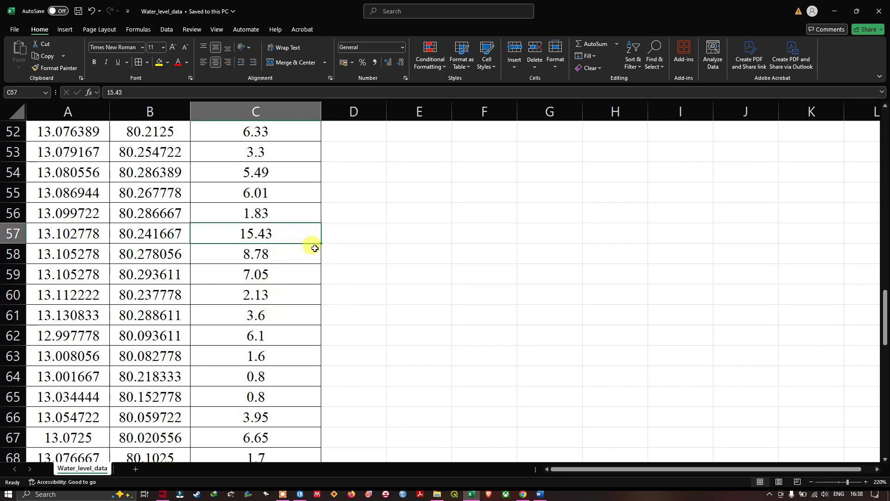
pyautogui.scroll(-5, 312, 244)
pyautogui.scroll(-7, 315, 248)
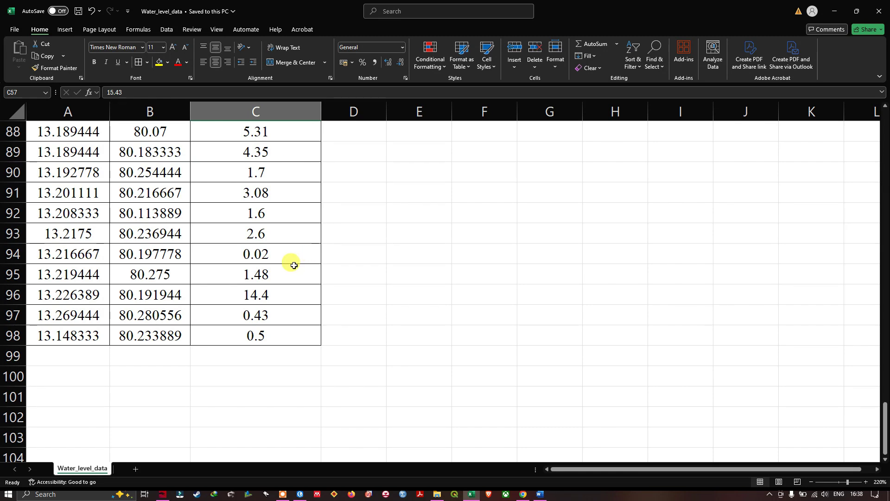
pyautogui.scroll(20, 294, 265)
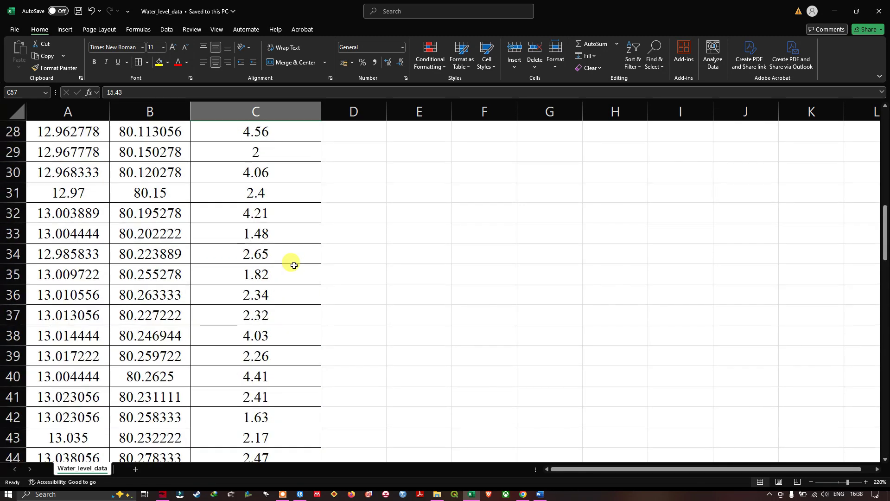
pyautogui.scroll(9, 294, 266)
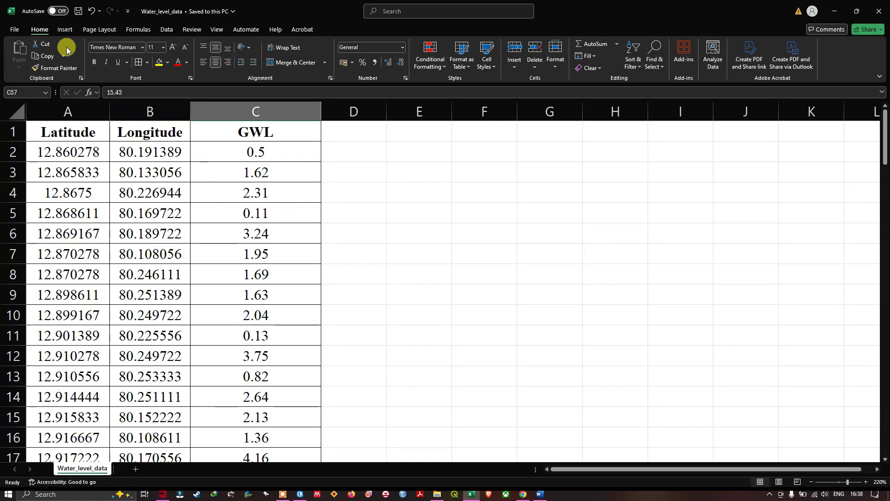
# Step: Save a copy of the workbook in the shapefiles folder as "CSV Water_level_data" in CSV (Comma delimited) format
pyautogui.click(12, 35)
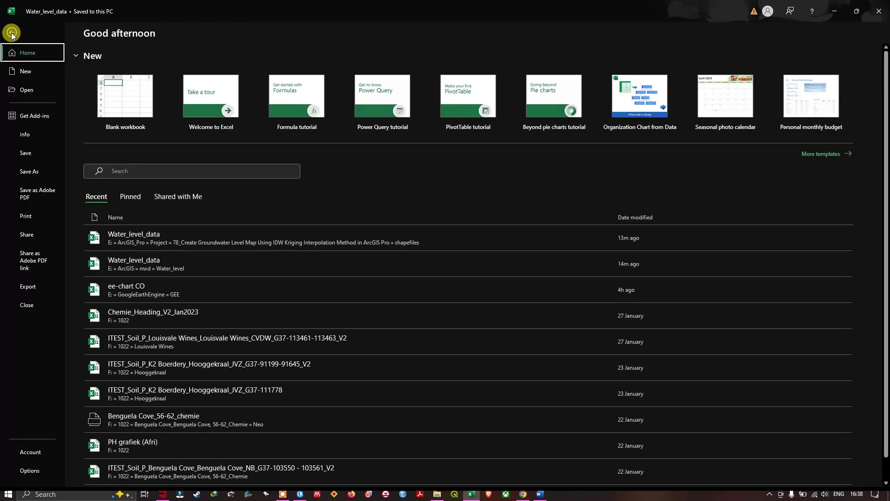
pyautogui.click(28, 173)
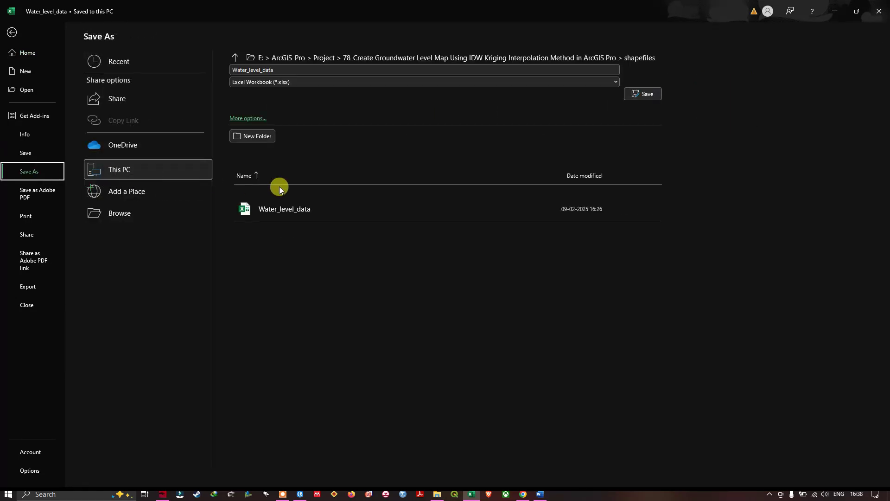
pyautogui.click(131, 220)
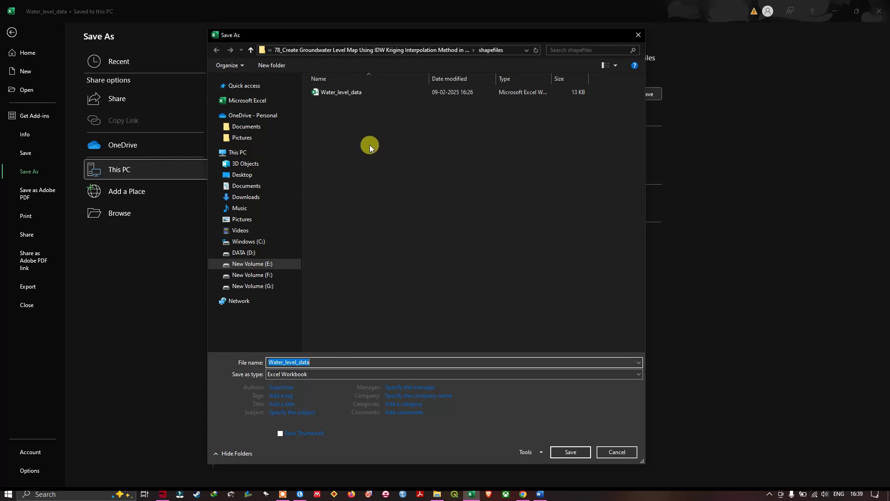
pyautogui.click(268, 362)
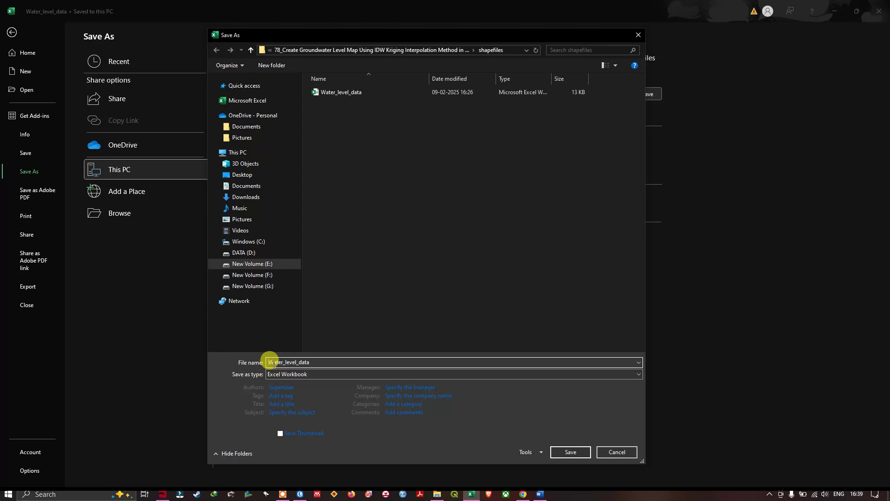
pyautogui.write('CSV')
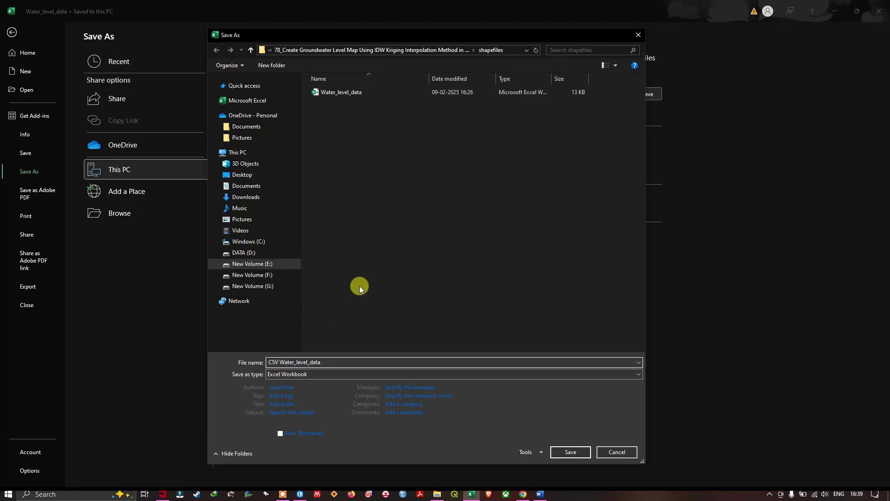
pyautogui.moveTo(551, 80); pyautogui.dragTo(578, 81)
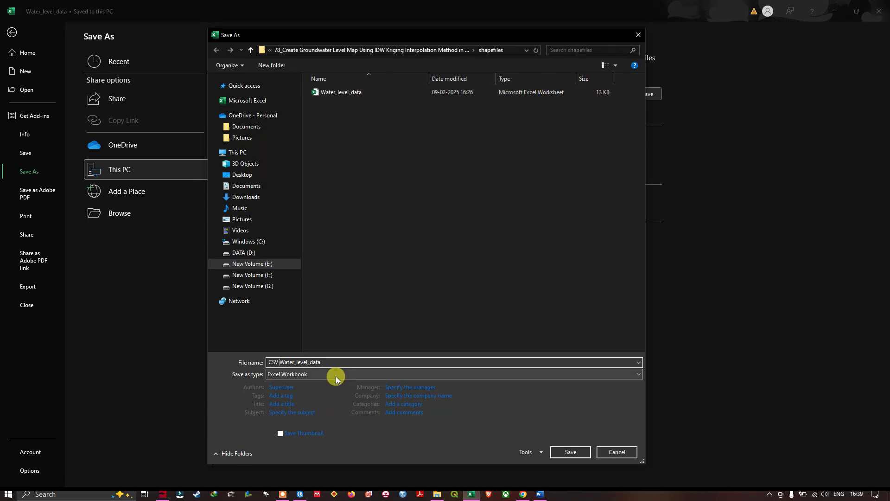
pyautogui.click(294, 378)
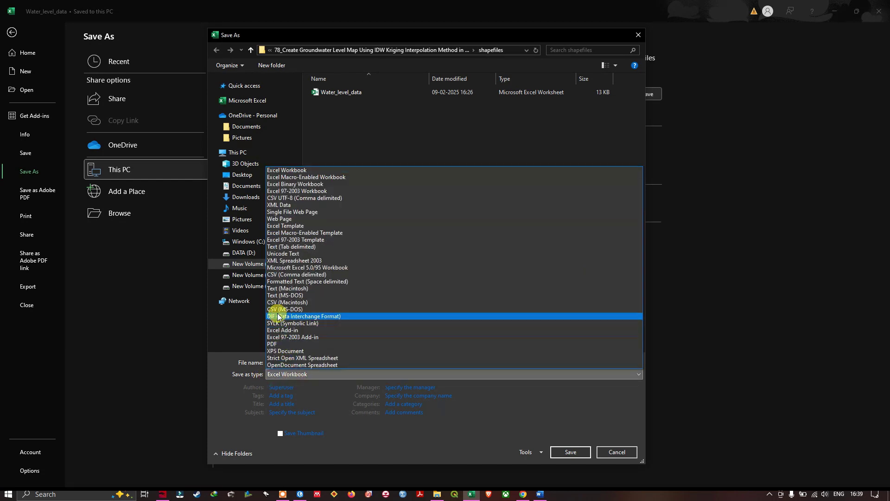
pyautogui.click(298, 274)
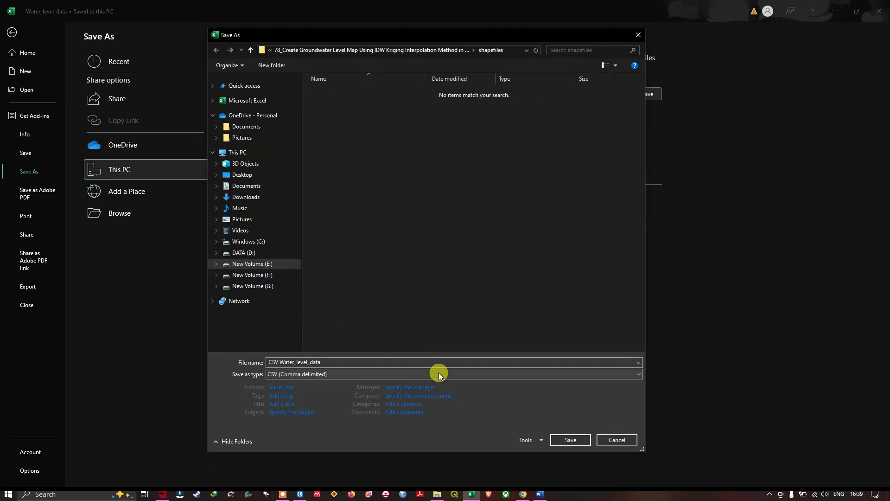
pyautogui.click(575, 441)
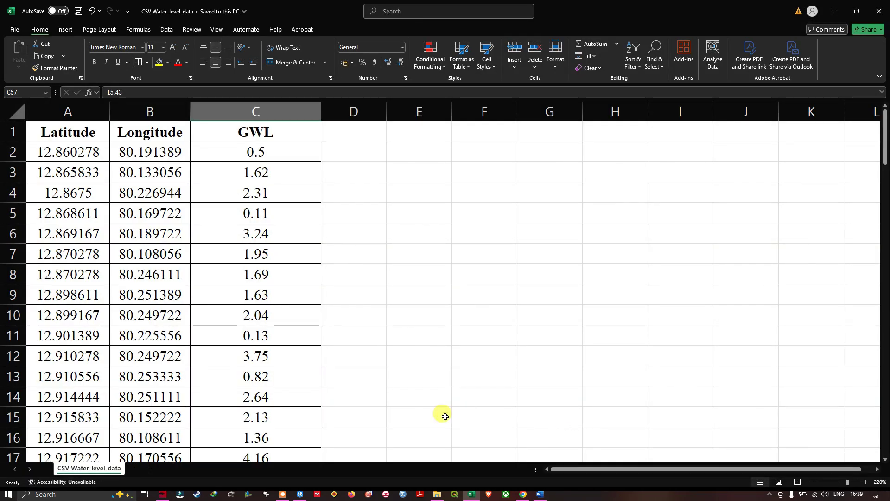
# Step: Switch to ArcGIS Pro, open the XY Table To Point tool for adding point data, and widen the tool's pane slightly
pyautogui.click(301, 494)
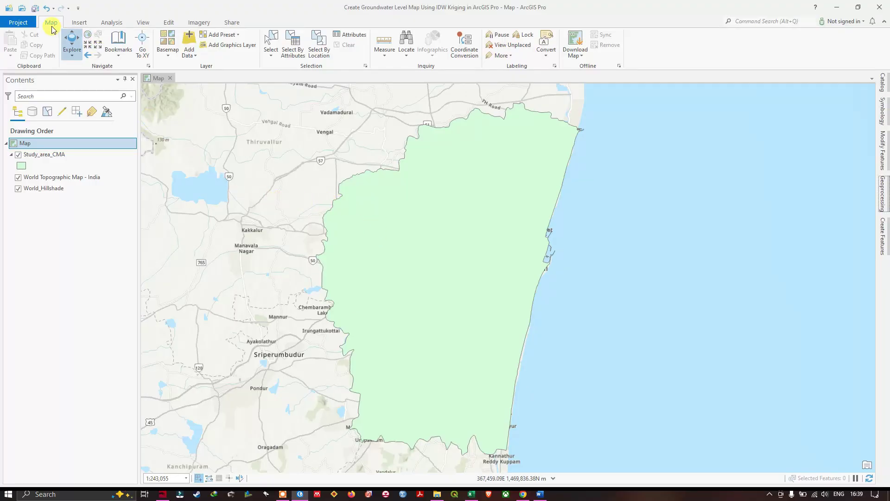
pyautogui.click(194, 56)
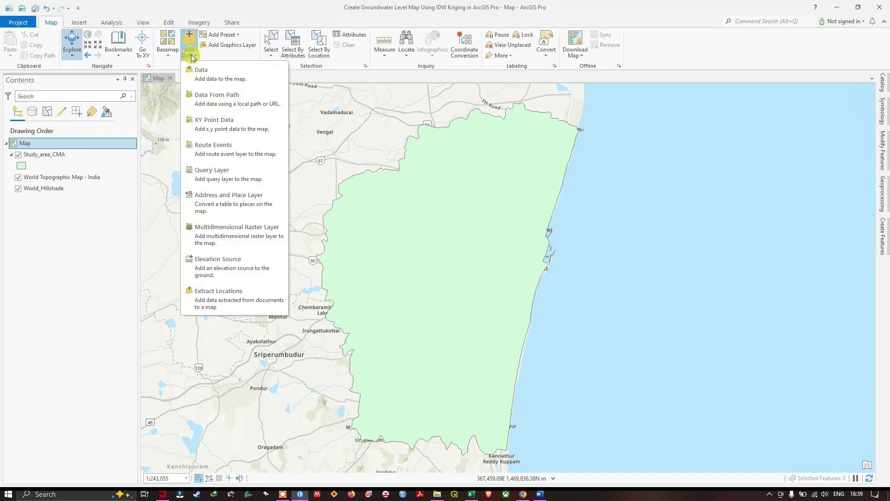
pyautogui.click(219, 124)
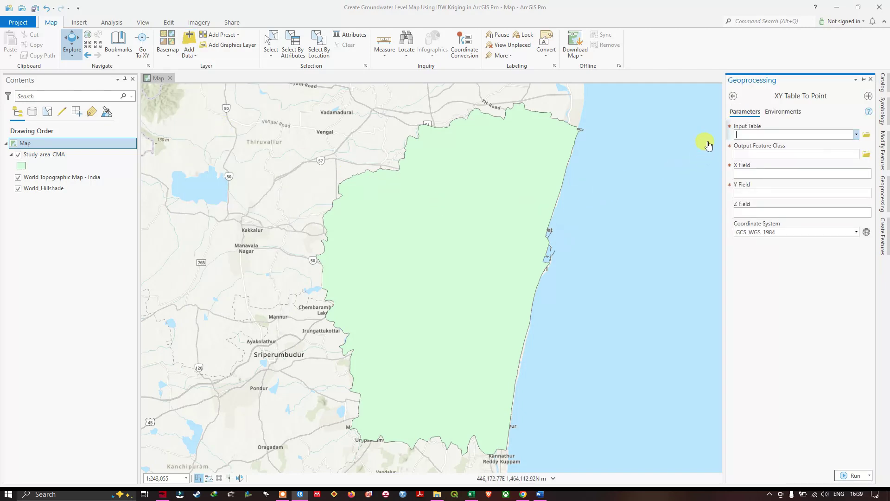
pyautogui.moveTo(725, 154); pyautogui.dragTo(702, 152)
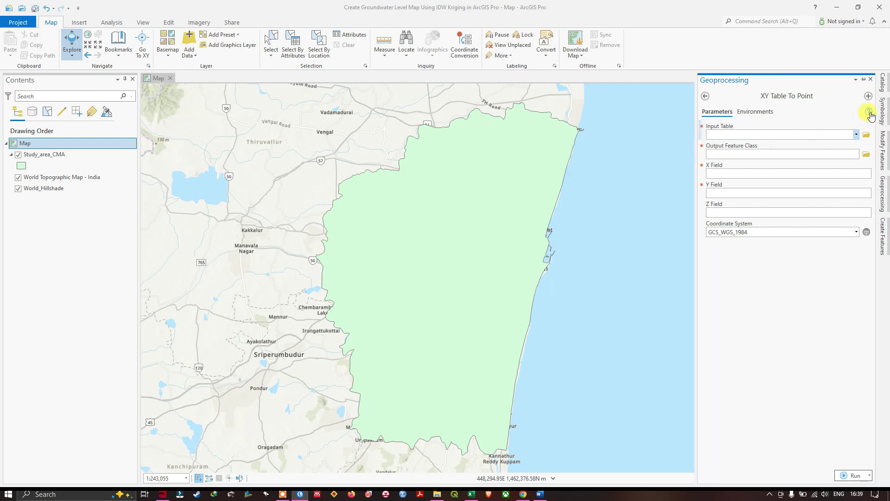
pyautogui.moveTo(868, 115)
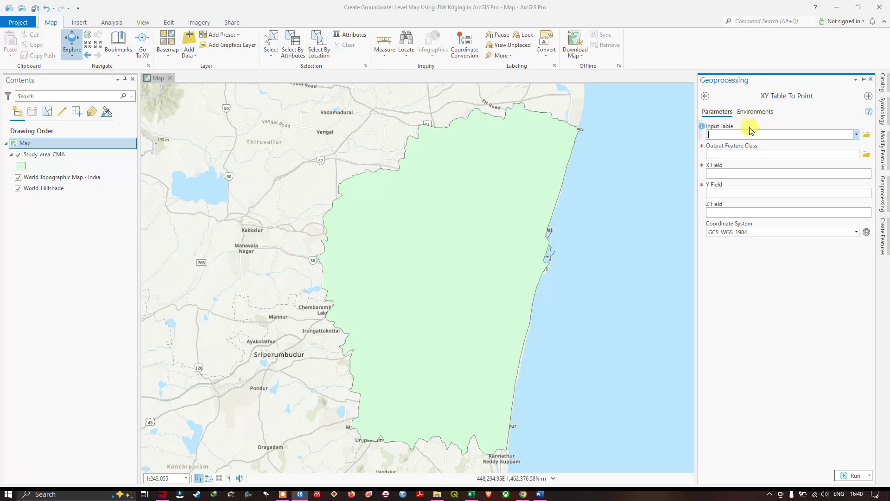
# Step: Choose CSV Water_level_data.csv from the project's Shapefiles folder as the input table
pyautogui.click(867, 135)
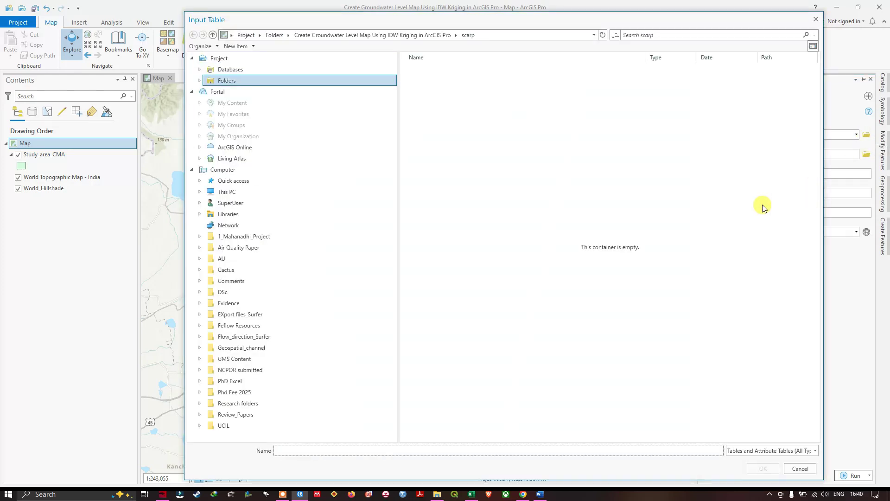
pyautogui.click(213, 36)
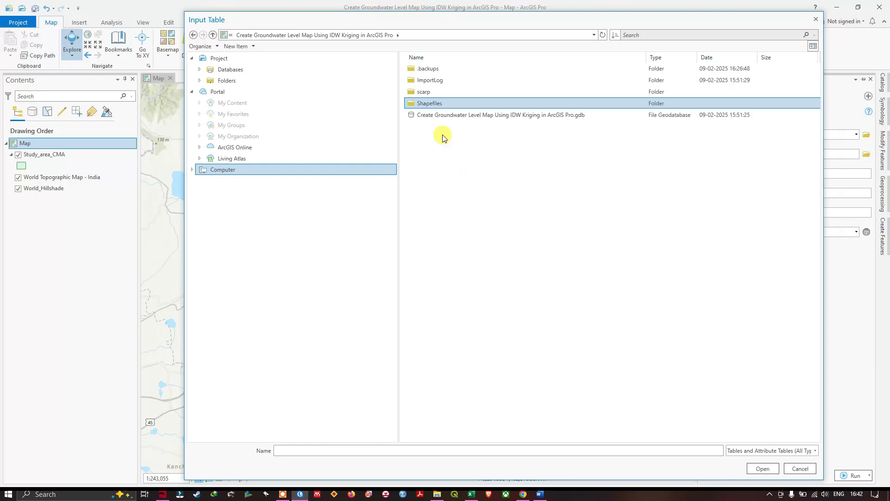
pyautogui.doubleClick(429, 104)
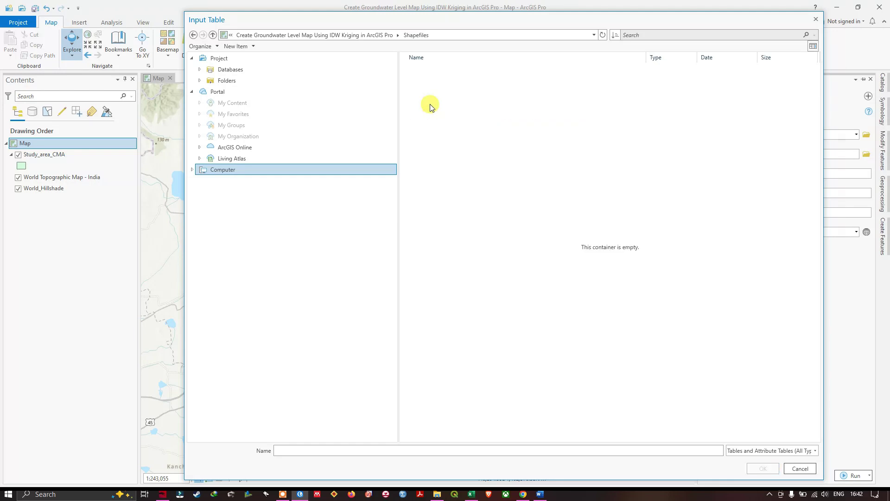
pyautogui.click(604, 36)
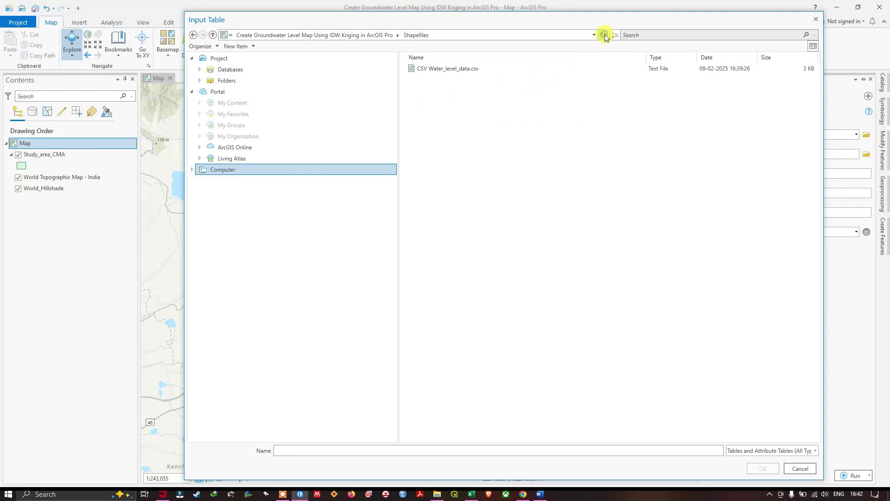
pyautogui.click(445, 71)
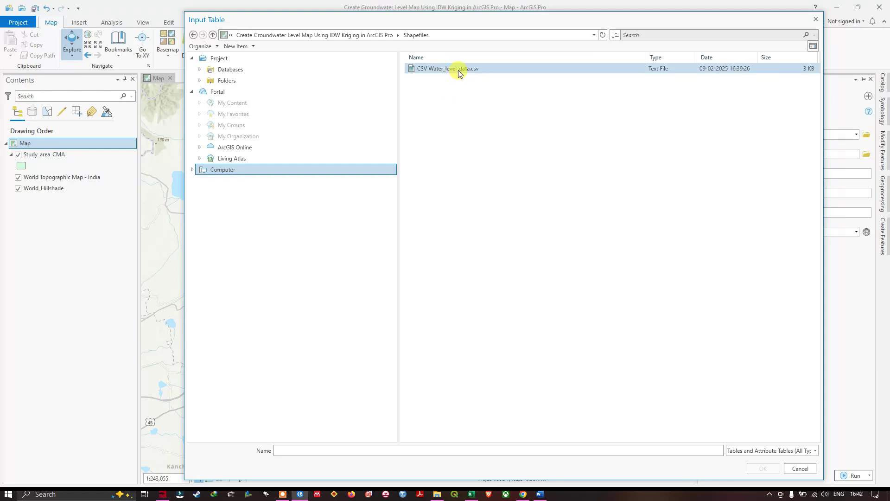
pyautogui.click(465, 68)
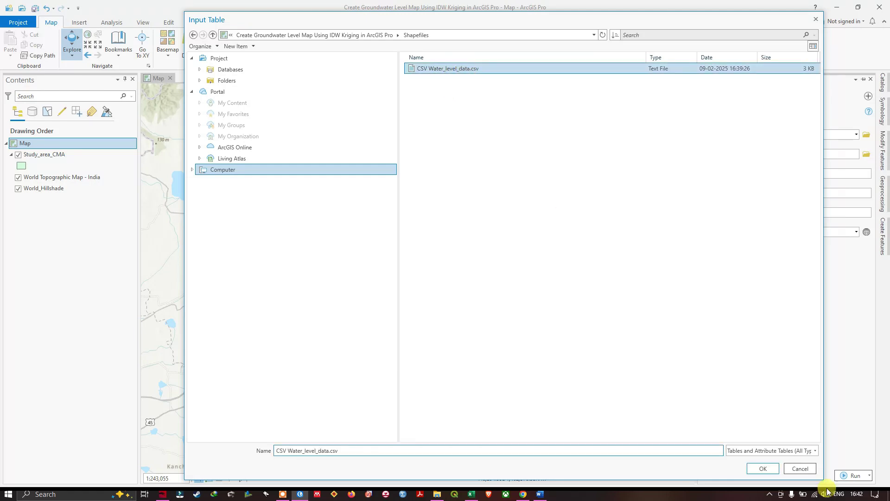
pyautogui.click(760, 469)
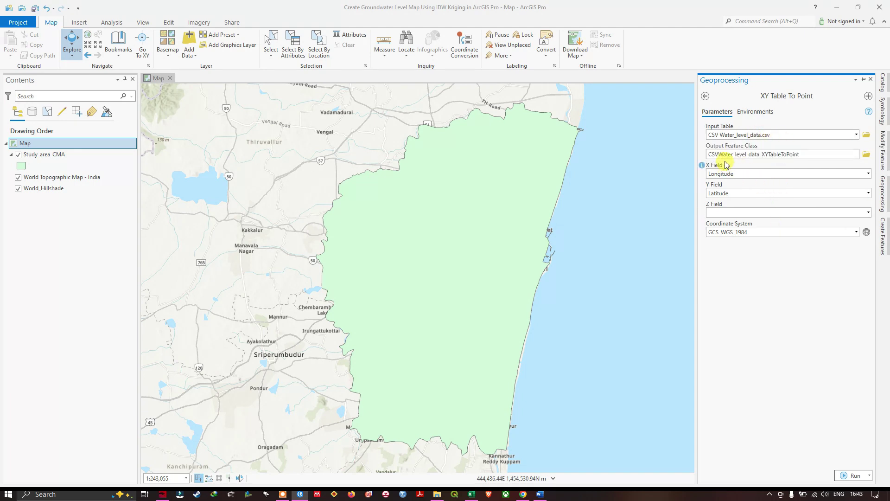
# Step: Name the output feature class GWL_chennai and save it in the Shapefiles folder
pyautogui.click(866, 156)
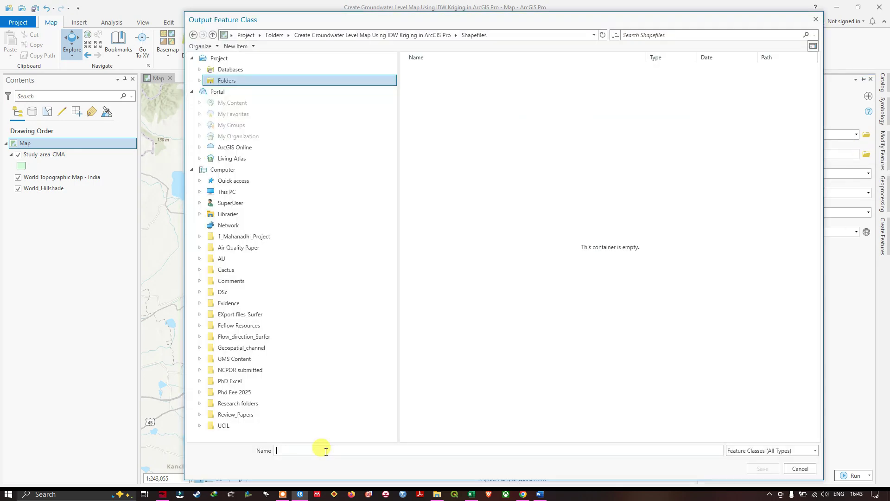
pyautogui.write('GWL_chennai')
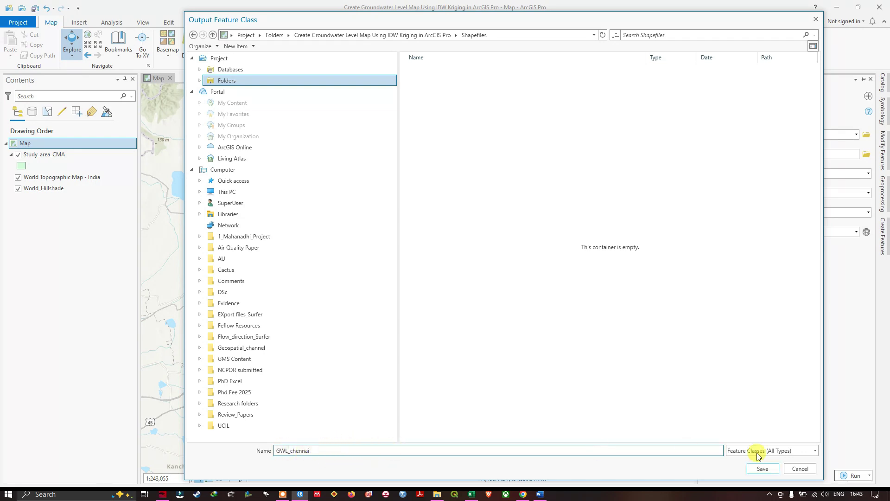
pyautogui.click(768, 468)
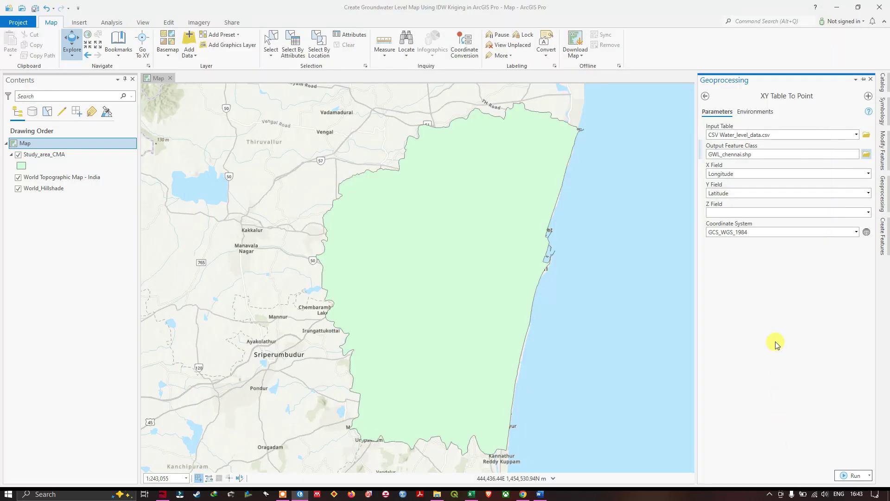
# Step: Keep Longitude as the X field and set Latitude as the Y field for the point conversion
pyautogui.click(867, 173)
pyautogui.click(764, 195)
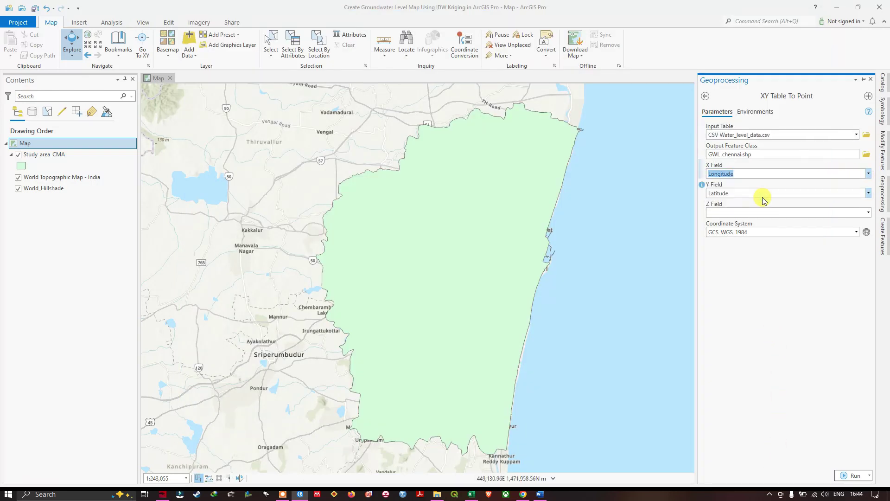
pyautogui.click(868, 193)
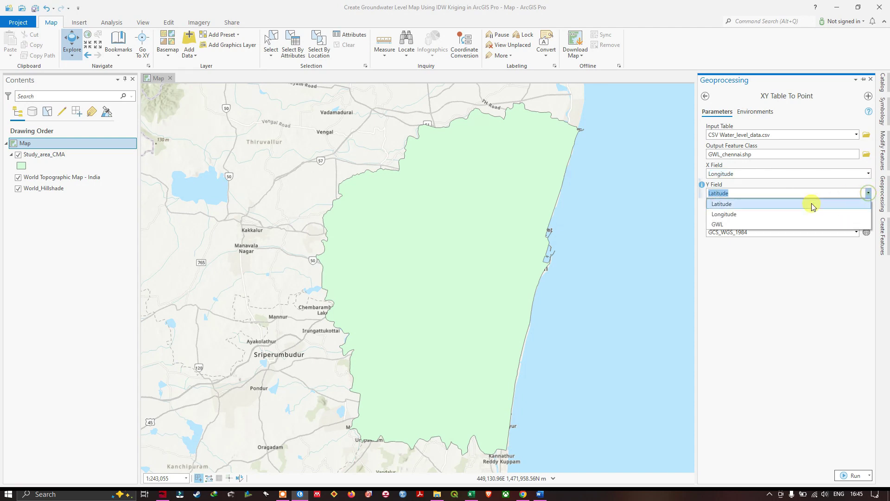
pyautogui.click(752, 207)
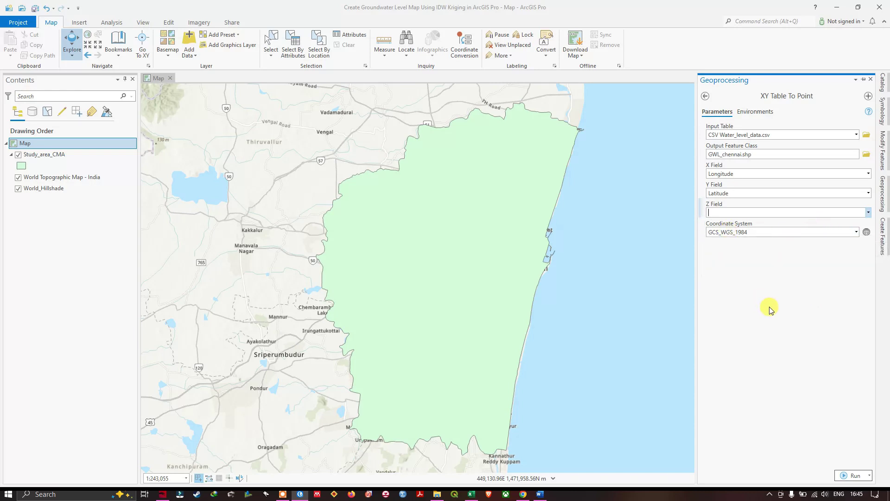
# Step: Assign the WGS 1984 coordinate system to the output and run the XY Table To Point conversion
pyautogui.click(866, 233)
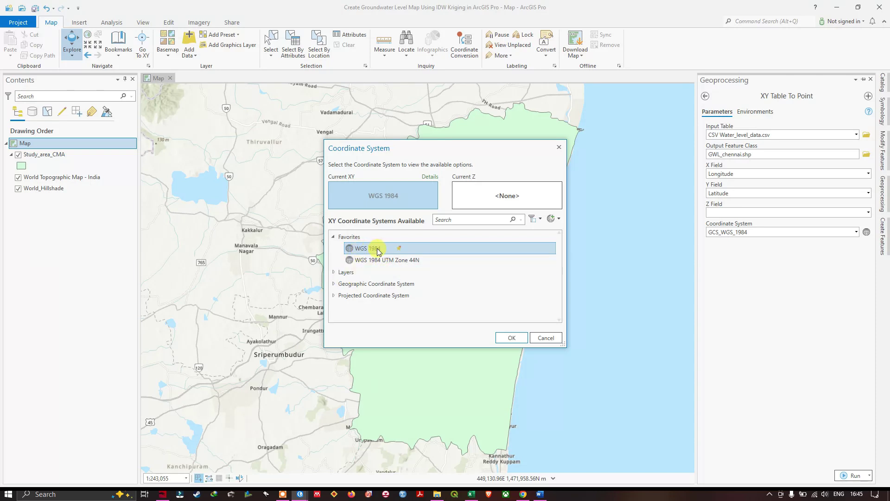
pyautogui.click(333, 274)
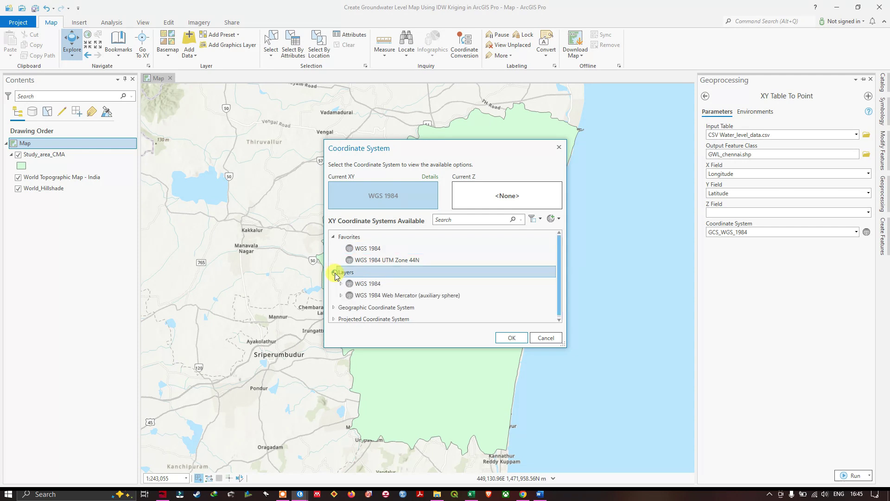
pyautogui.click(371, 285)
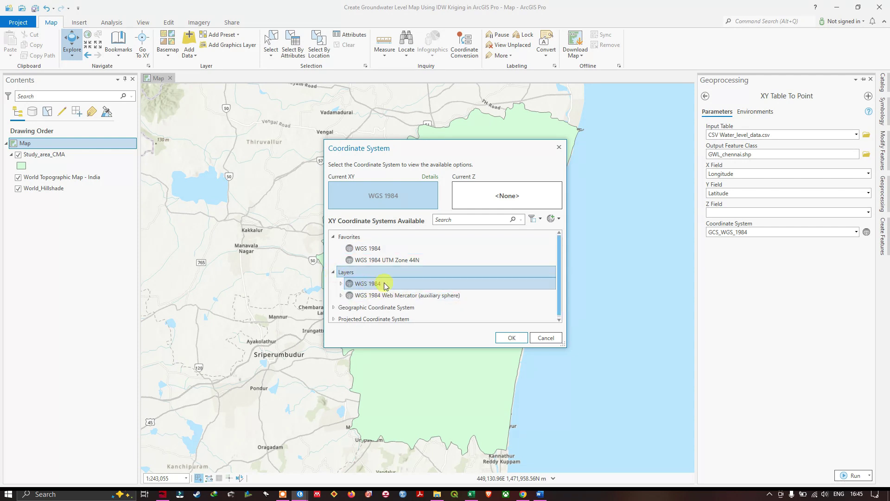
pyautogui.click(333, 272)
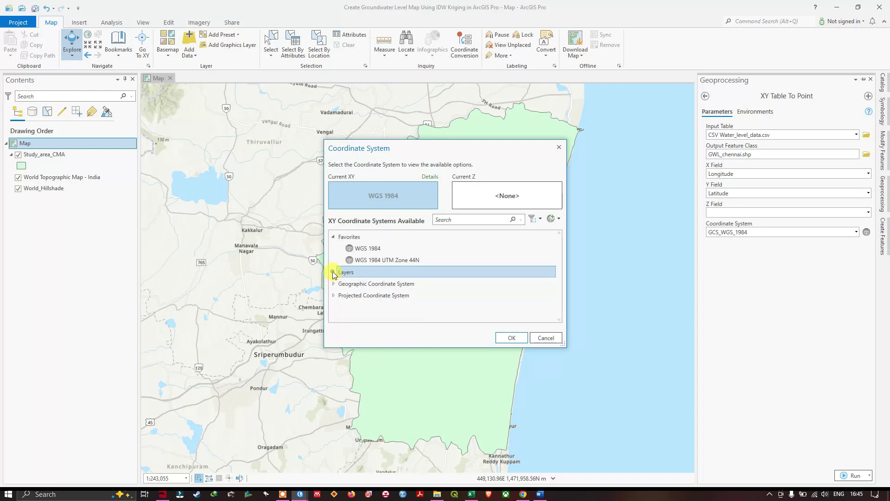
pyautogui.click(368, 249)
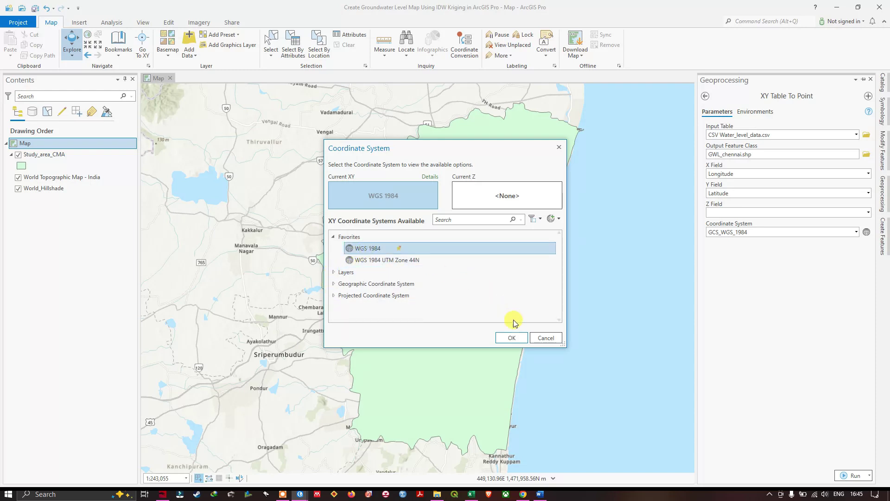
pyautogui.click(512, 337)
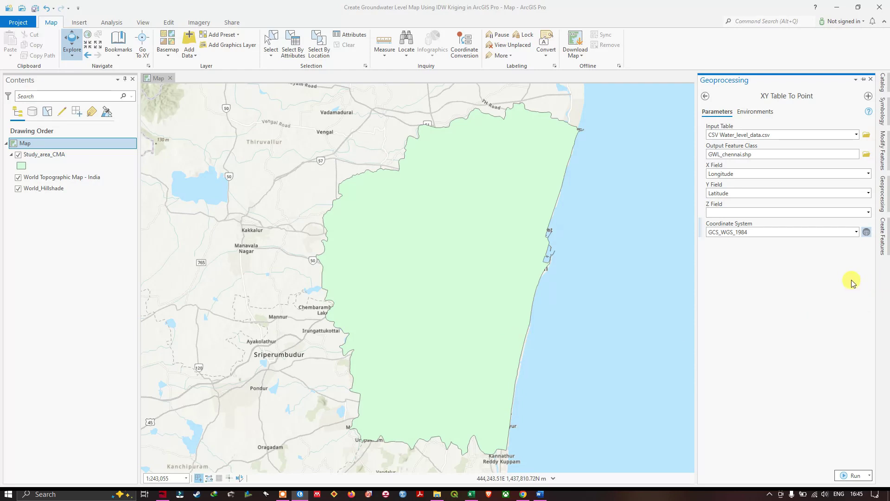
pyautogui.click(844, 478)
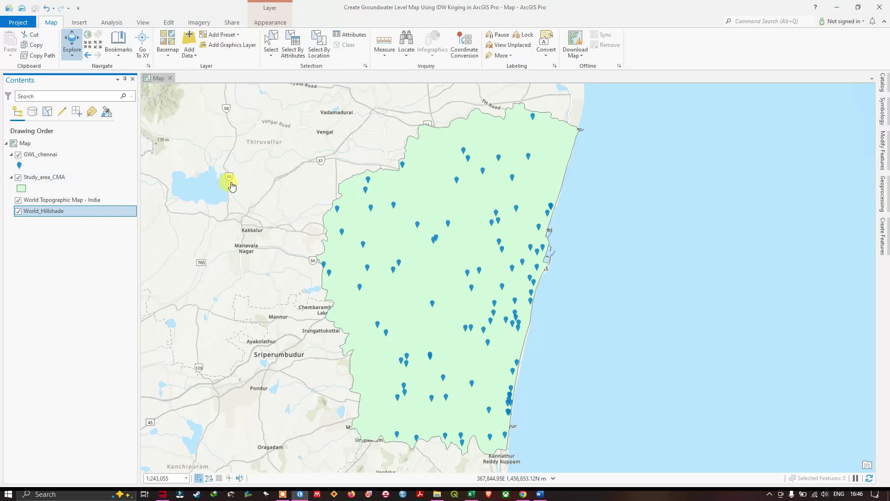
# Step: Recolour the GWL_chennai point symbols purple and open the layer's attribute table
pyautogui.rightClick(21, 167)
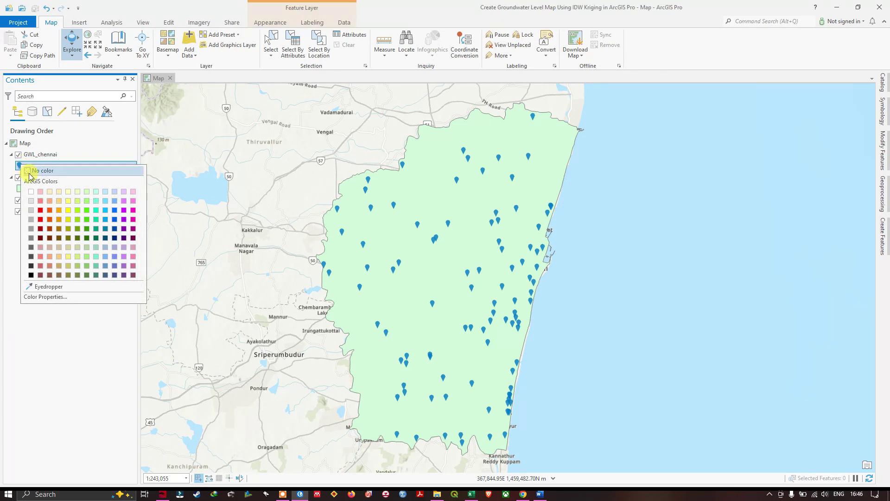
pyautogui.click(124, 211)
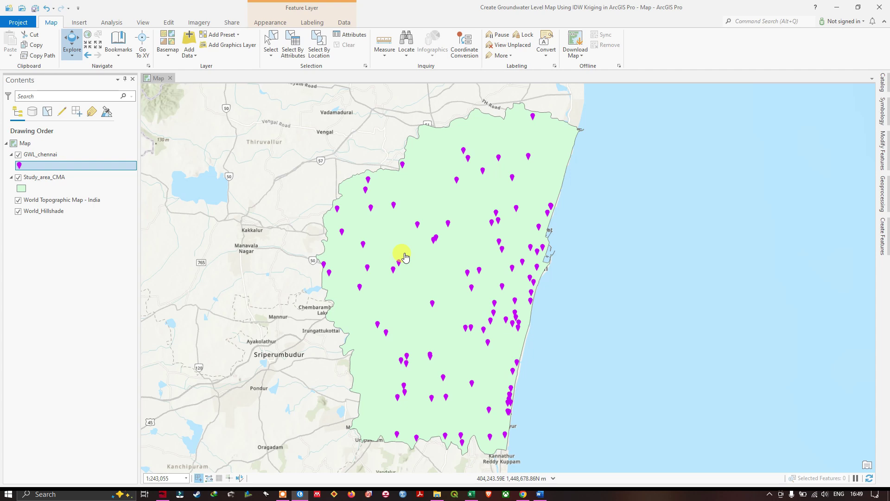
pyautogui.rightClick(49, 157)
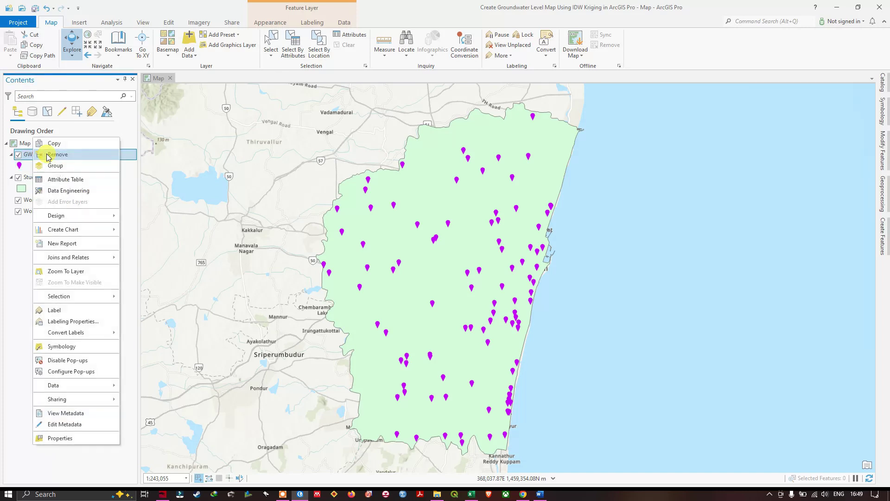
pyautogui.click(64, 180)
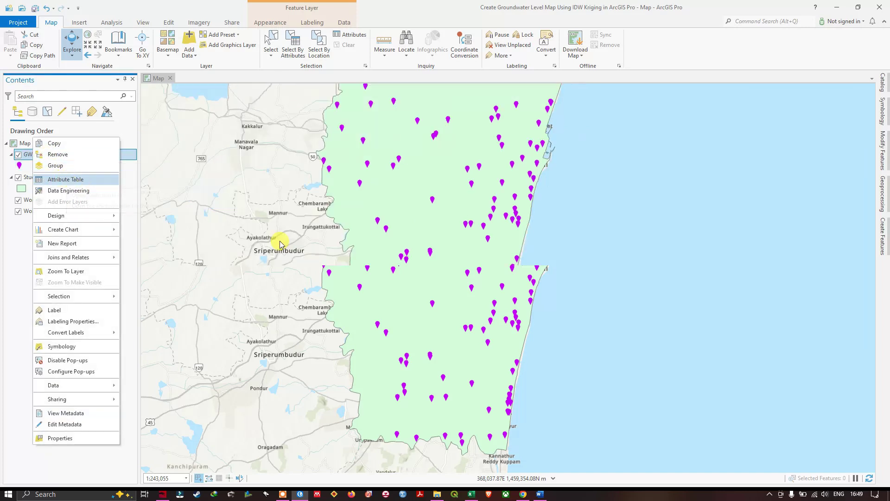
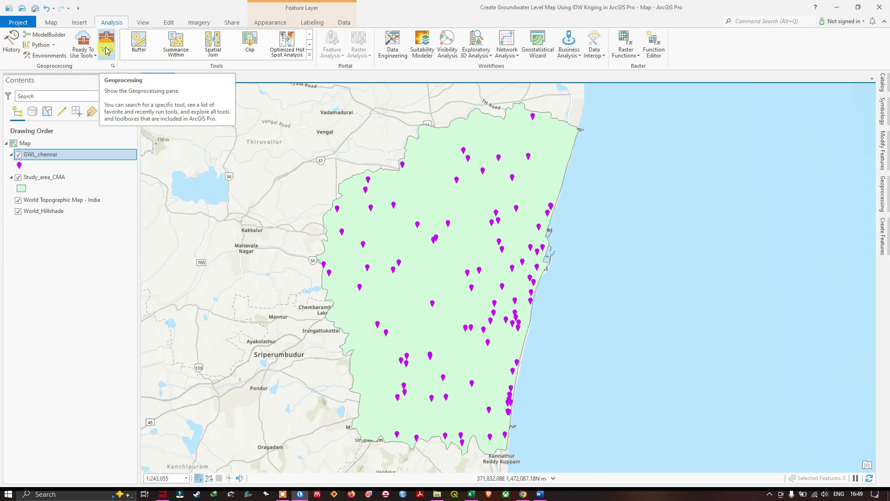
# Step: Show the geoprocessing tools, widen their pane slightly and search for "IDEW"
pyautogui.click(106, 50)
pyautogui.click(106, 47)
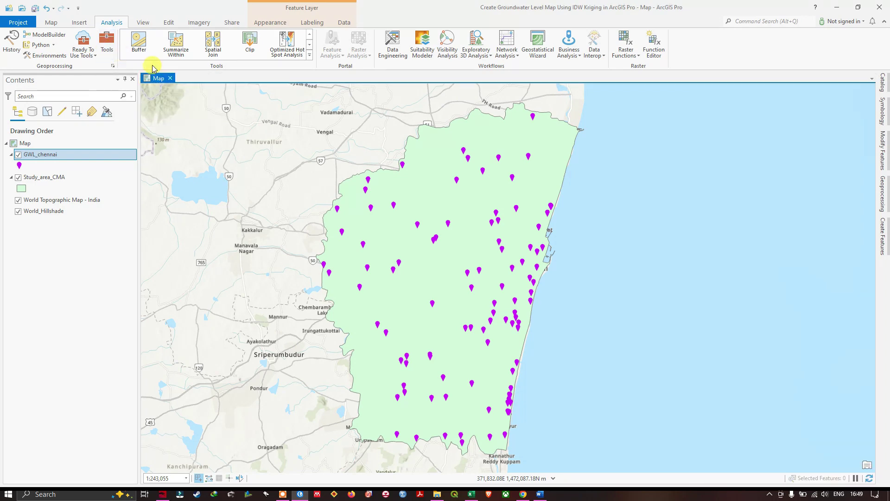
pyautogui.click(106, 46)
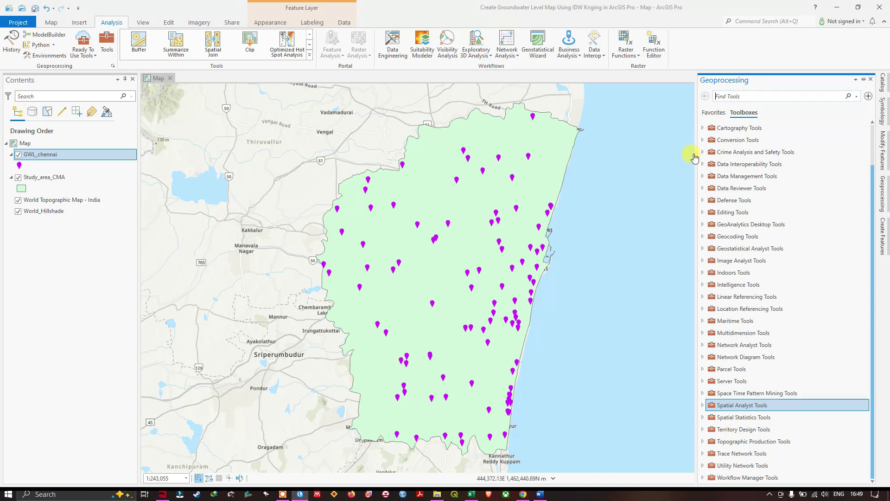
pyautogui.moveTo(695, 161); pyautogui.dragTo(680, 159)
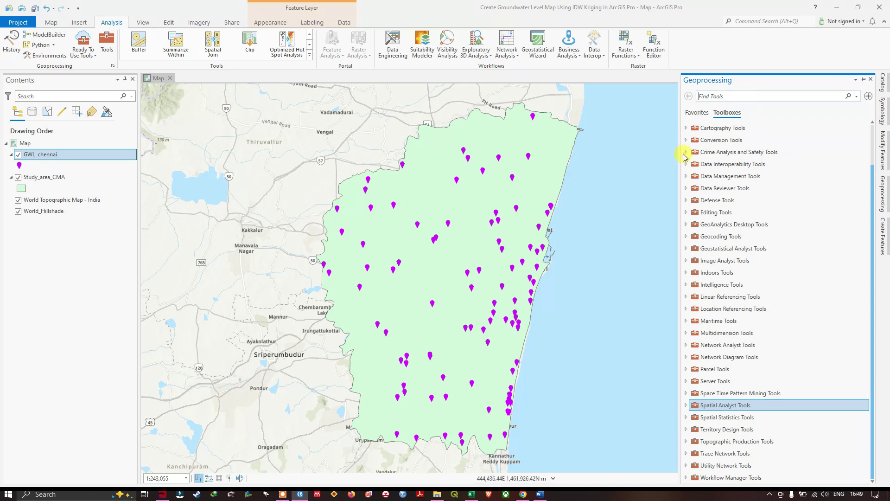
pyautogui.click(713, 95)
pyautogui.write('IDEW')
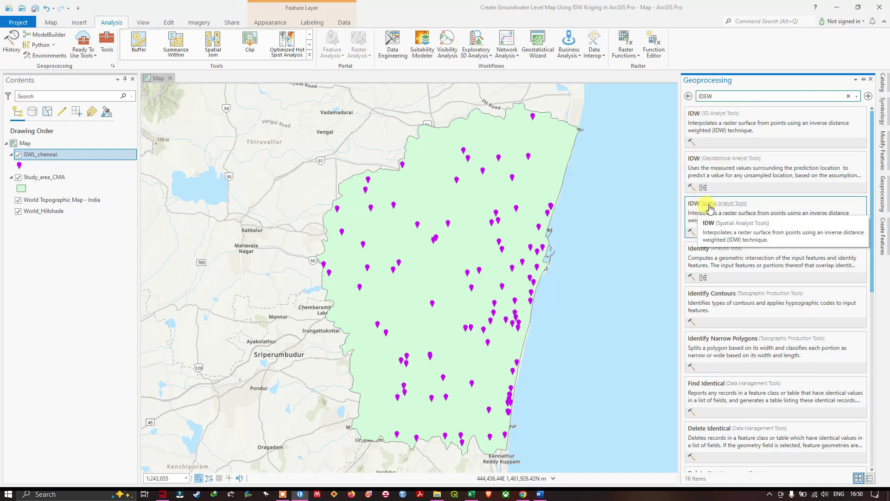
# Step: Locate the Spatial Analyst version of IDW in the Interpolation toolset and open the tool
pyautogui.click(733, 204)
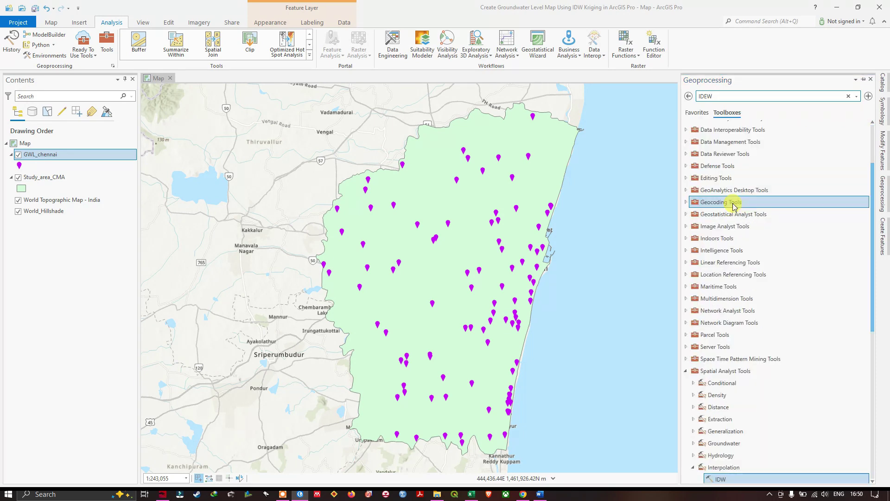
pyautogui.scroll(-3, 763, 304)
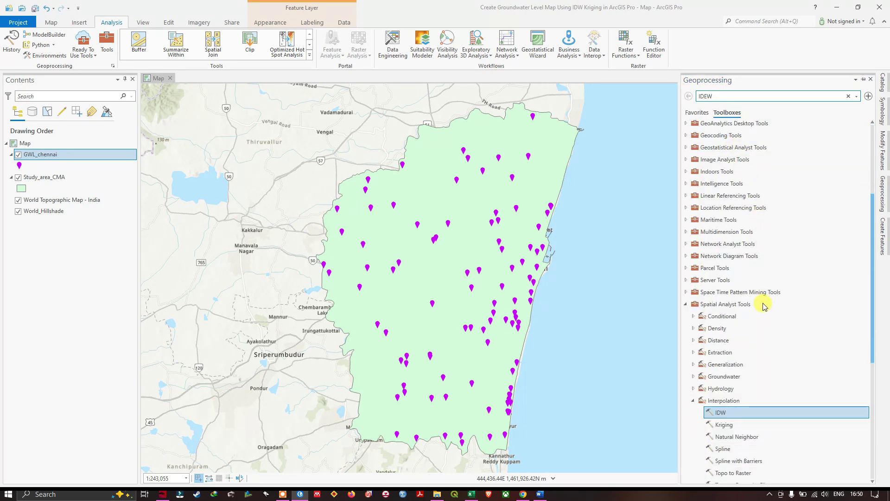
pyautogui.scroll(-3, 742, 290)
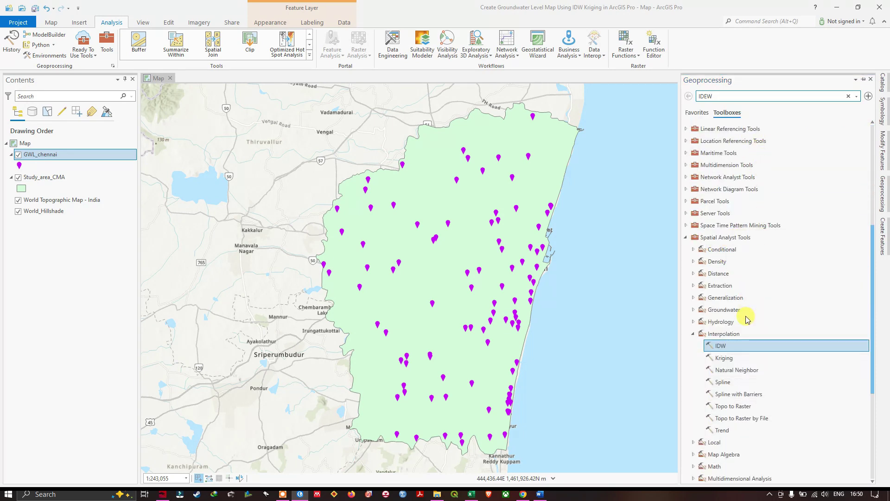
pyautogui.scroll(-1, 724, 315)
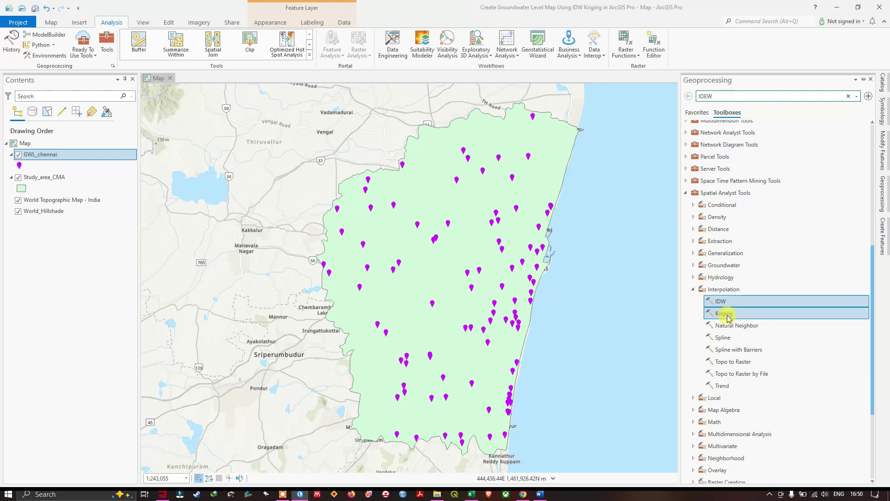
pyautogui.click(724, 301)
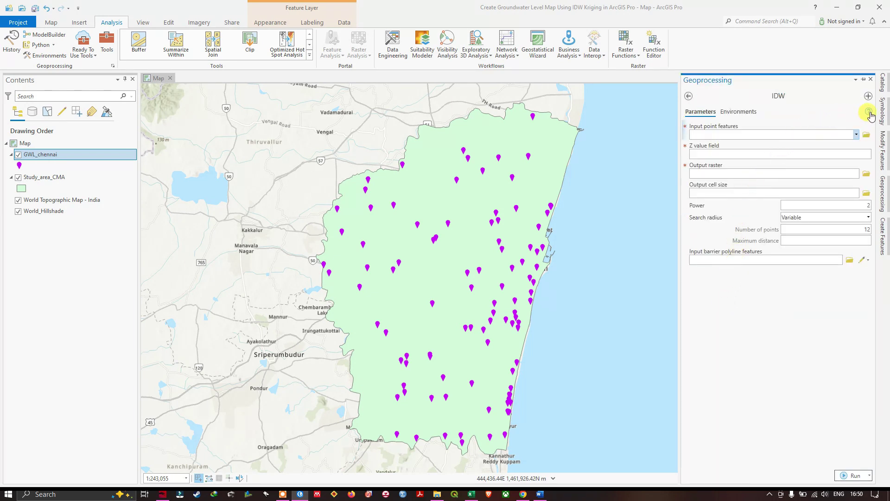
# Step: Set up IDW with GWL_chennai as the input points, GWL as the Z value field and GWL_IDW_Chennai.tif as the output raster
pyautogui.moveTo(870, 115)
pyautogui.click(857, 135)
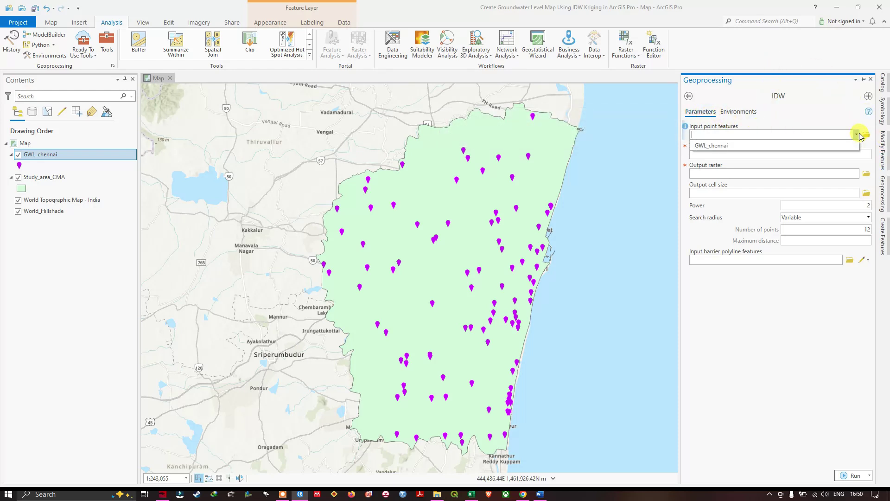
pyautogui.click(708, 146)
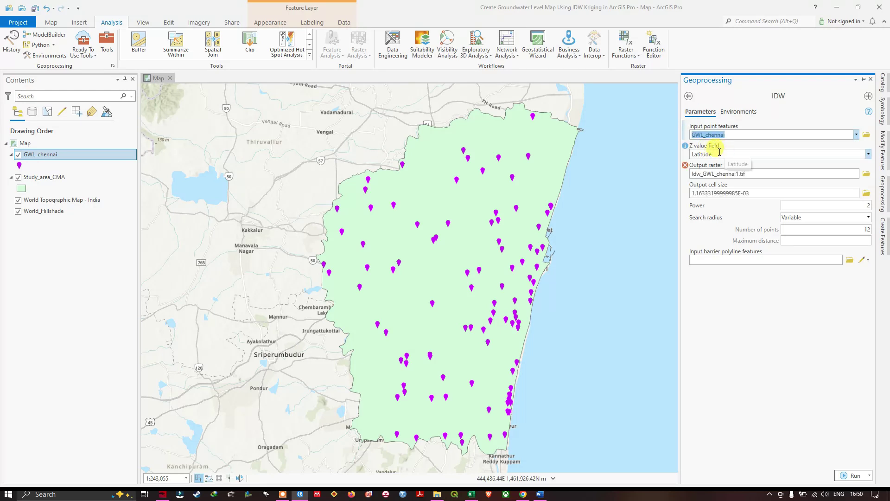
pyautogui.click(869, 154)
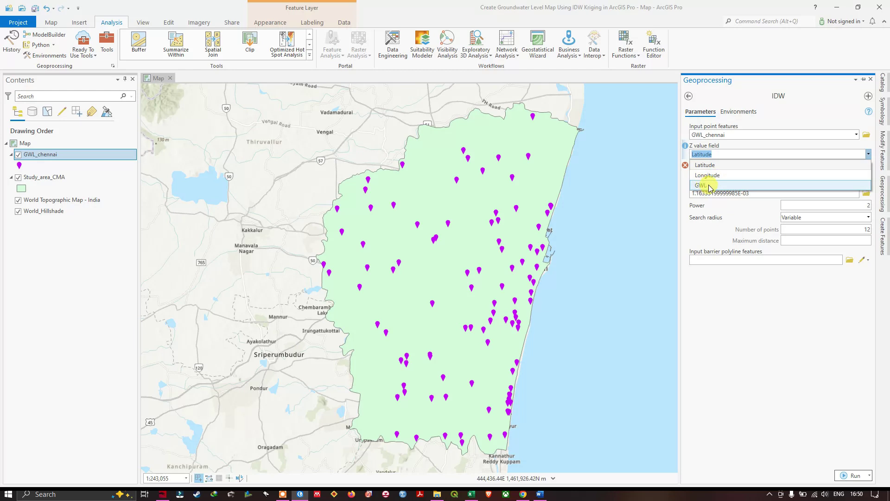
pyautogui.click(705, 186)
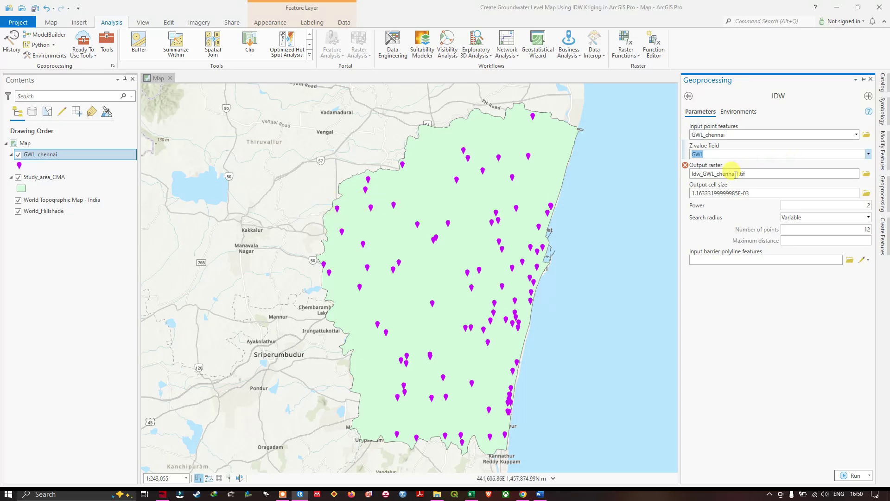
pyautogui.click(866, 176)
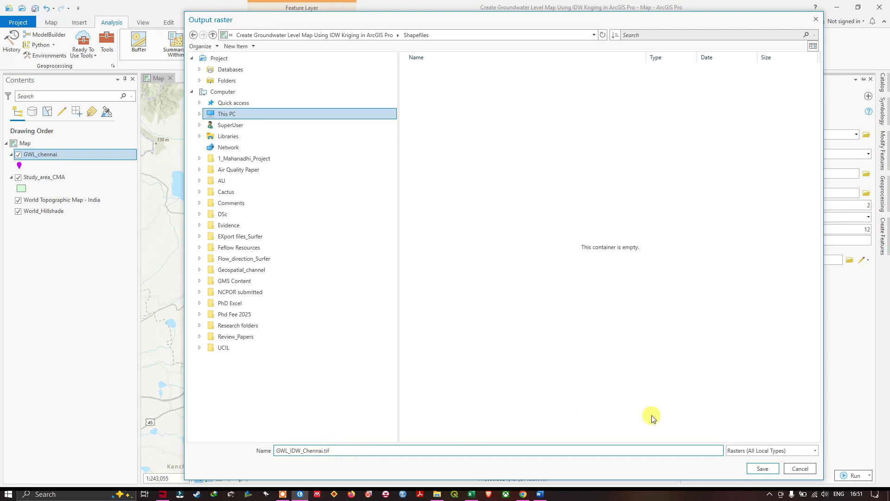
pyautogui.click(770, 469)
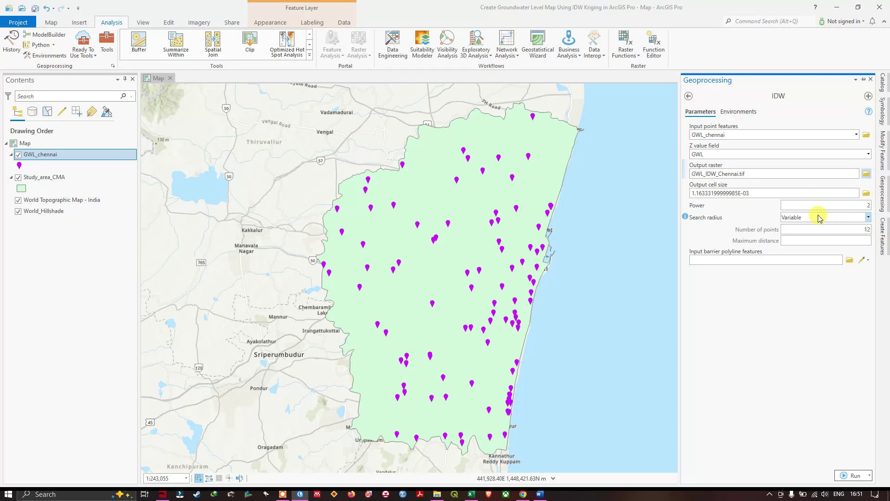
# Step: Set the output coordinate system in the IDW environments to that of the current map
pyautogui.click(738, 112)
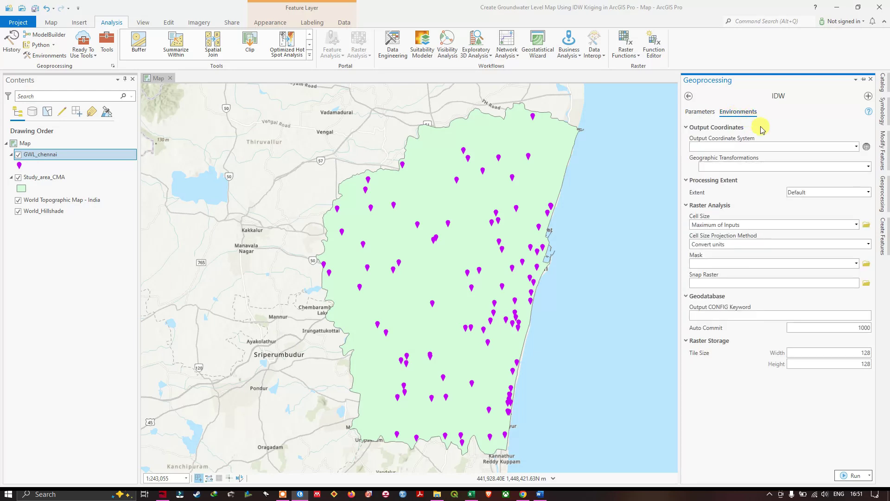
pyautogui.click(856, 147)
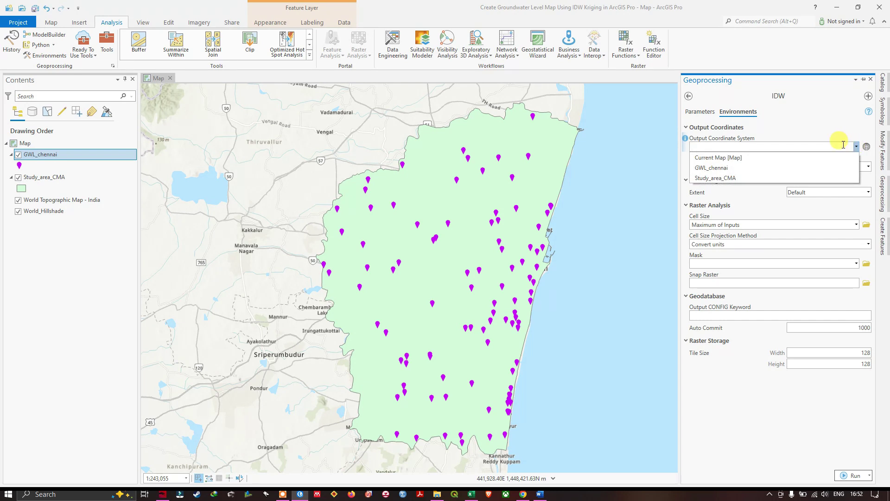
pyautogui.click(708, 158)
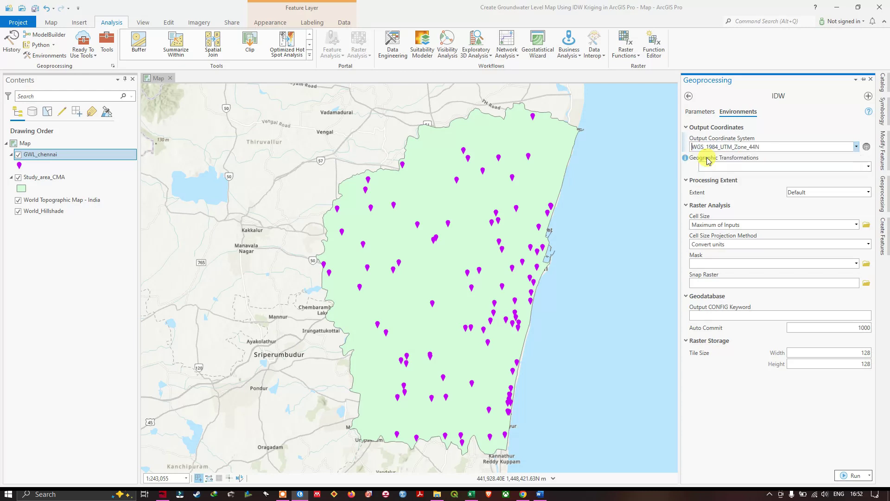
# Step: Look through the available coordinate systems and set the IDW output coordinate system to the favourite WGS 1984
pyautogui.click(866, 148)
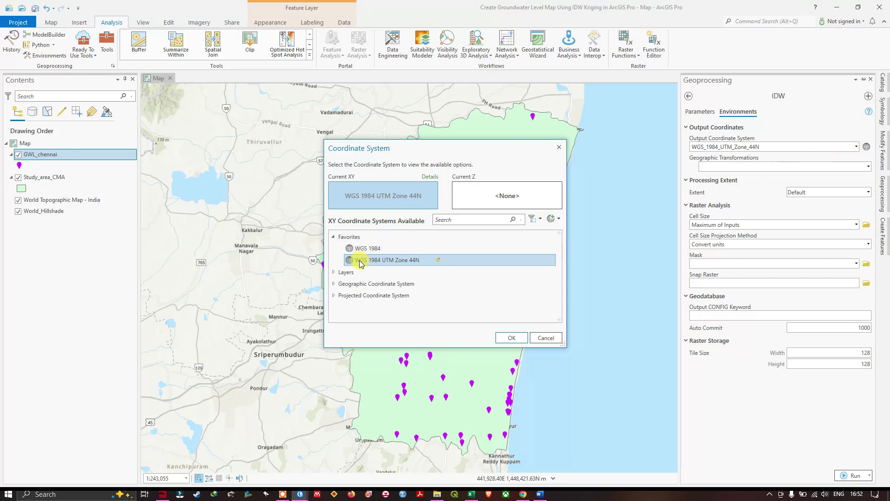
pyautogui.doubleClick(345, 285)
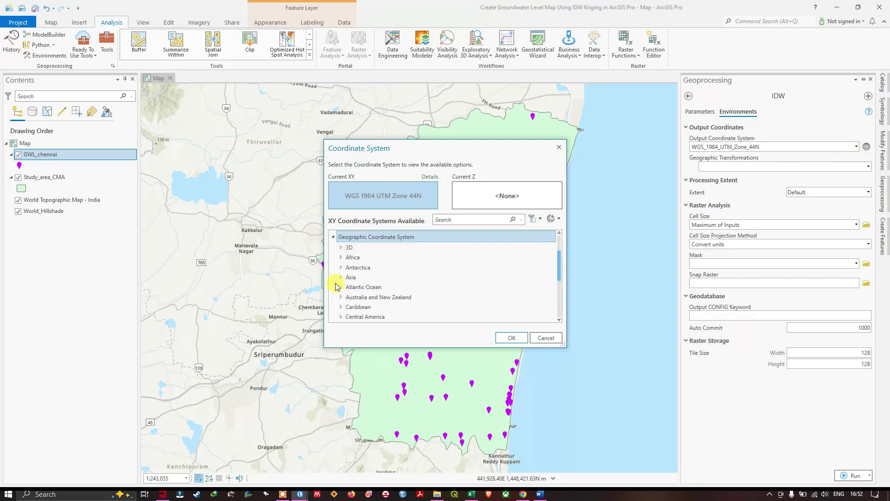
pyautogui.scroll(-3, 373, 299)
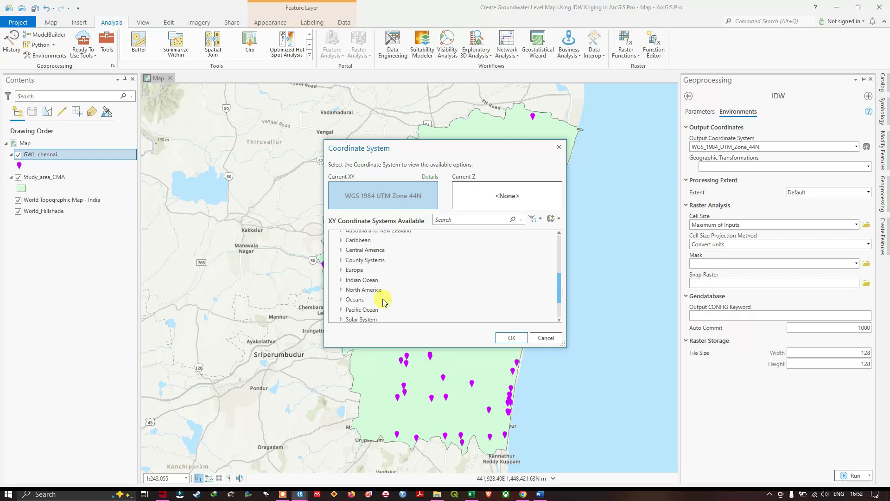
pyautogui.scroll(-1, 385, 301)
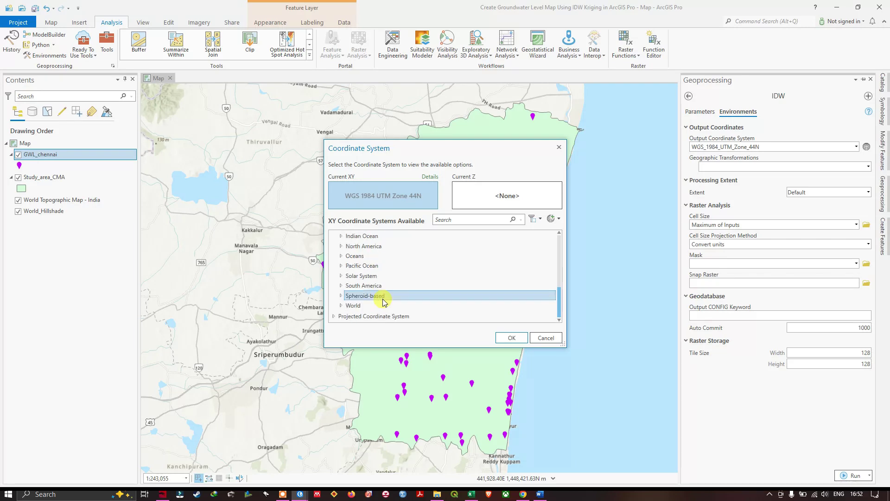
pyautogui.doubleClick(343, 314)
pyautogui.scroll(-2, 353, 299)
pyautogui.scroll(12, 351, 299)
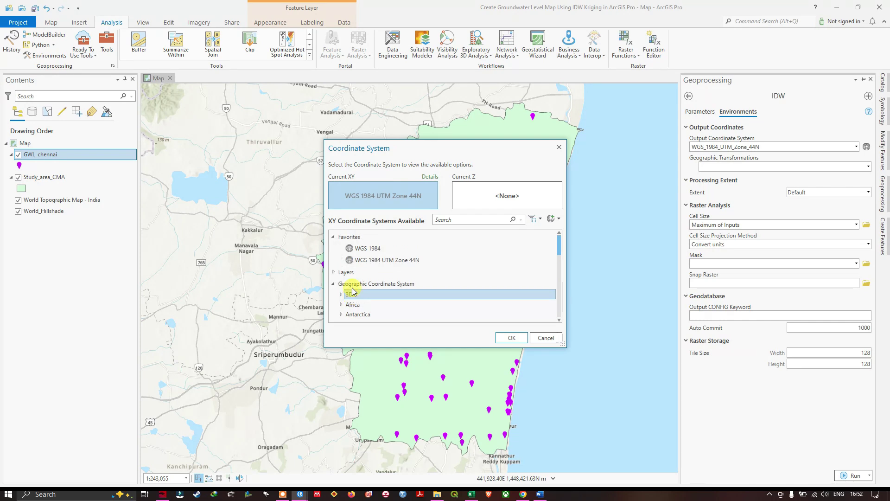
pyautogui.click(379, 253)
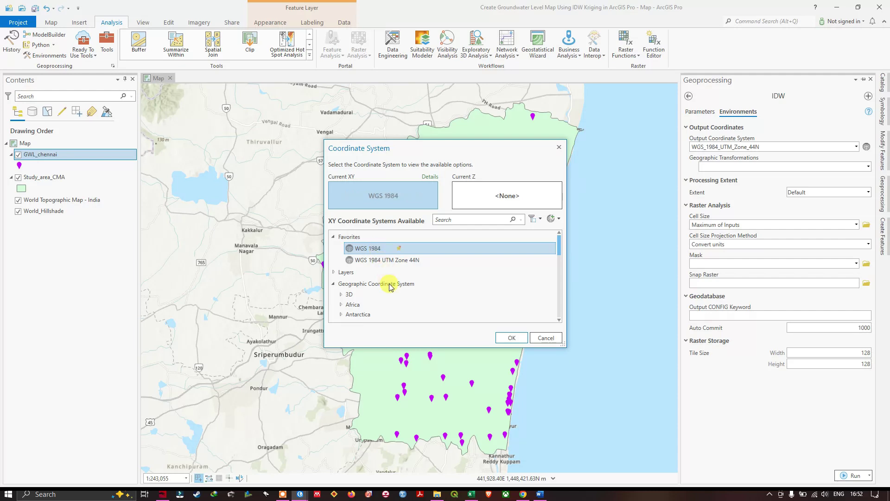
pyautogui.click(512, 338)
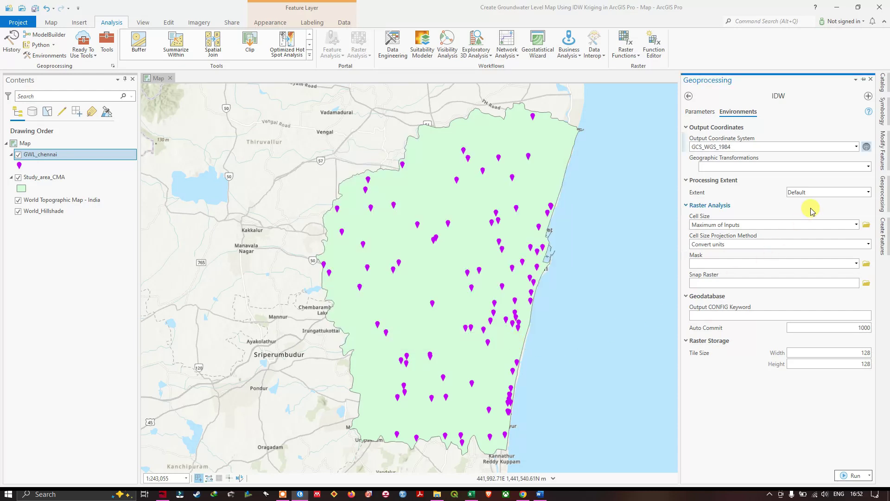
# Step: Use Study_area_CMA as both the processing extent and the mask, and run the IDW interpolation
pyautogui.click(868, 193)
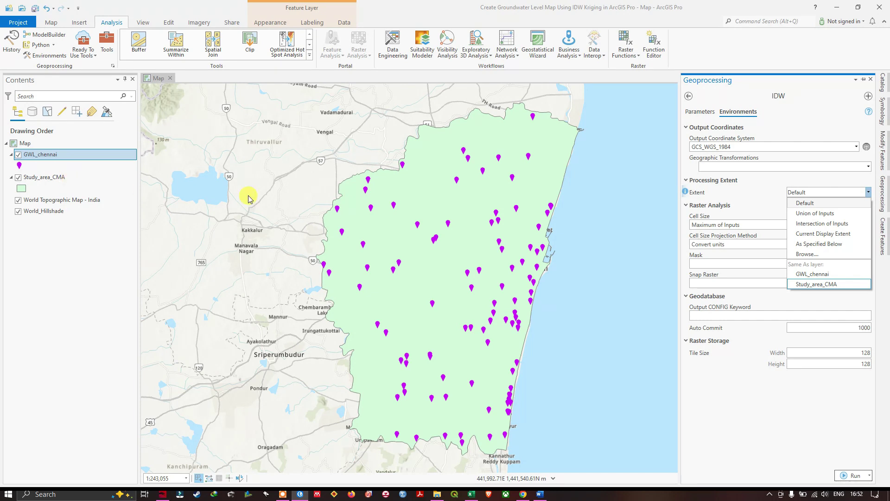
pyautogui.click(822, 287)
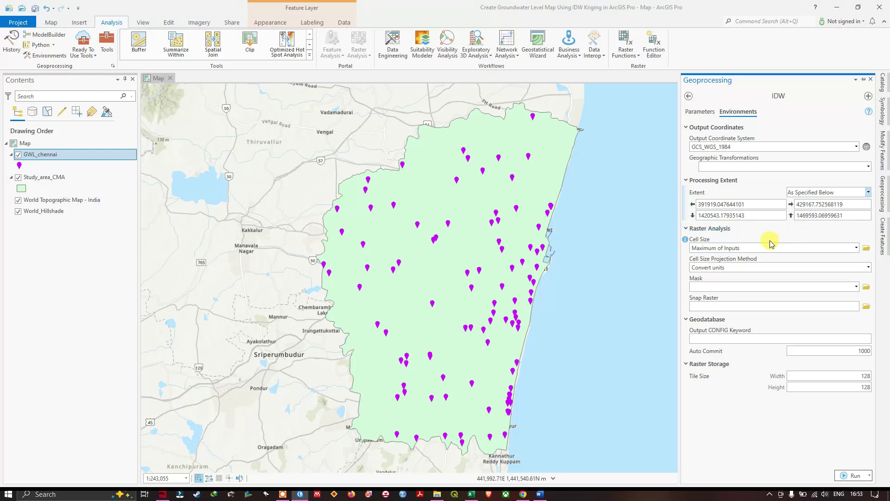
pyautogui.click(856, 287)
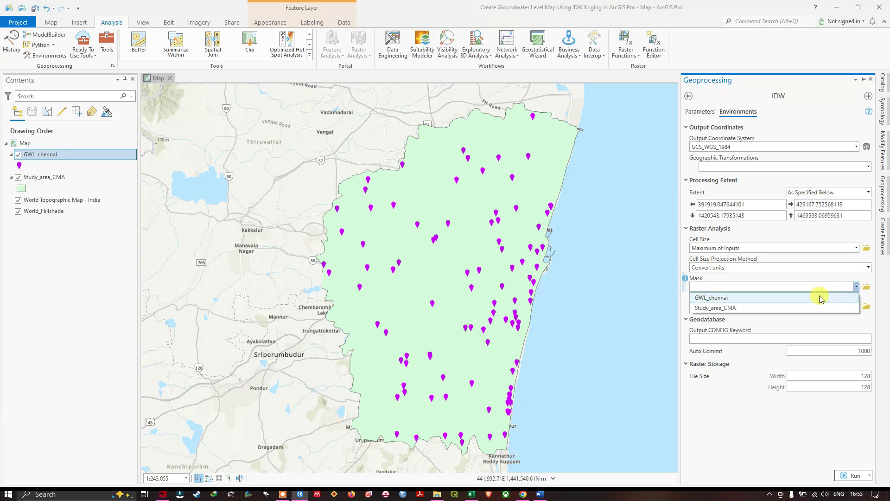
pyautogui.click(722, 308)
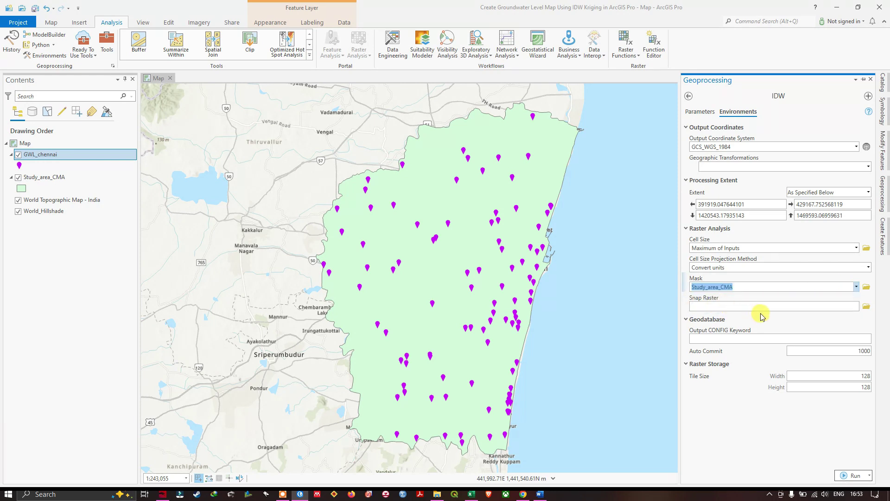
pyautogui.click(700, 112)
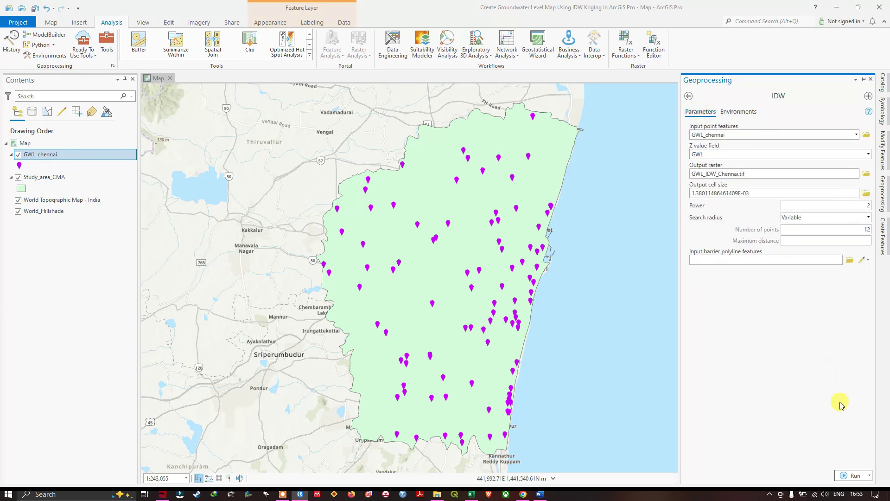
pyautogui.click(853, 477)
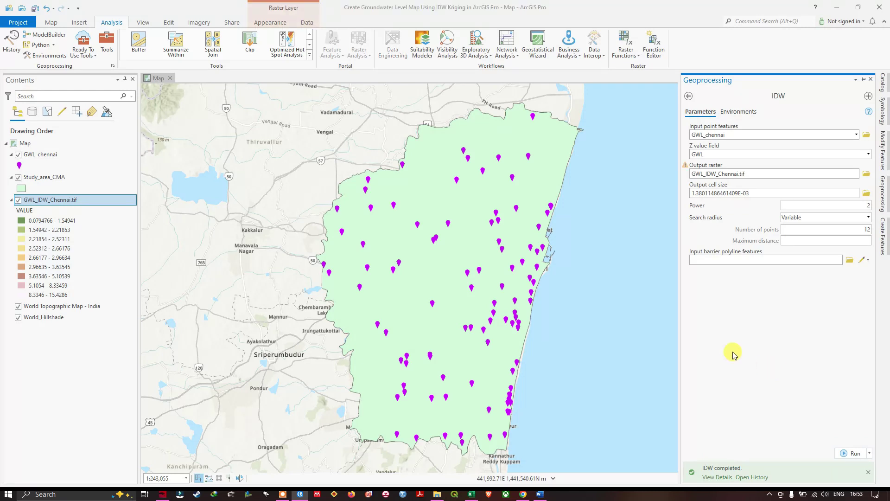
# Step: Hide the Study_area_CMA layer and open the symbology settings of GWL_IDW_Chennai.tif
pyautogui.click(19, 178)
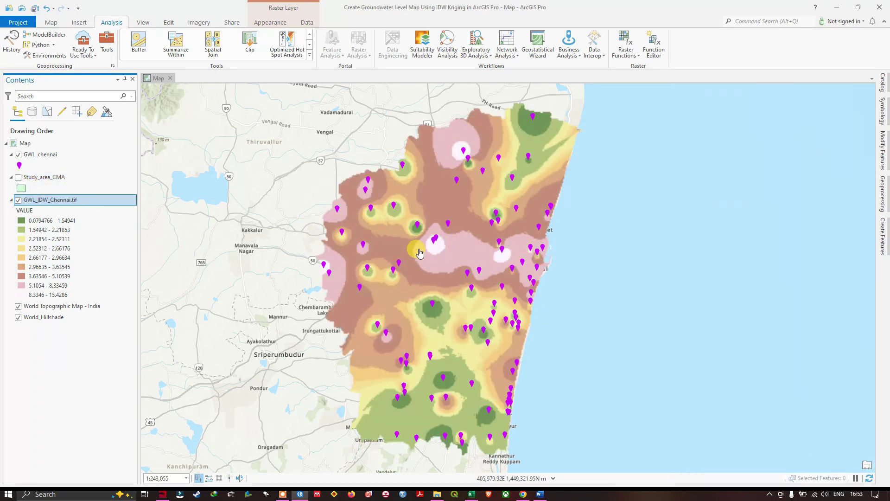
pyautogui.rightClick(60, 202)
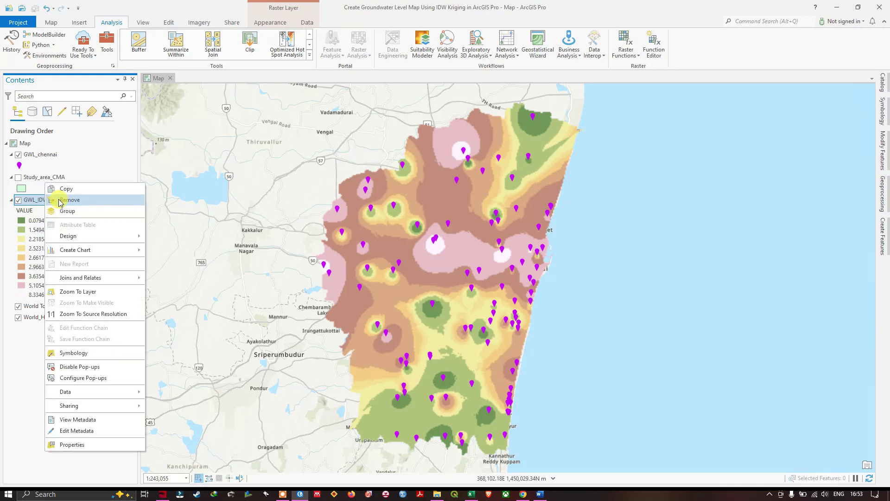
pyautogui.click(77, 353)
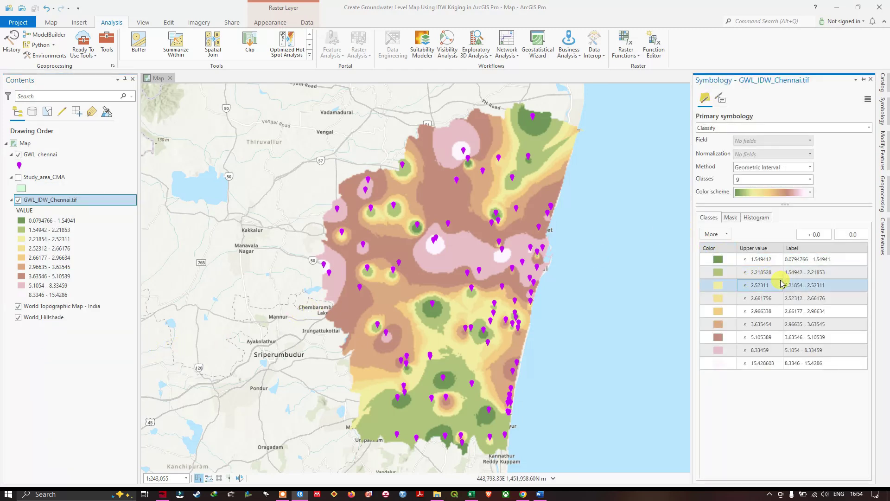
# Step: Look over the raster's class ranges, keep the Classify symbology and set its classification method to Equal Interval
pyautogui.click(815, 264)
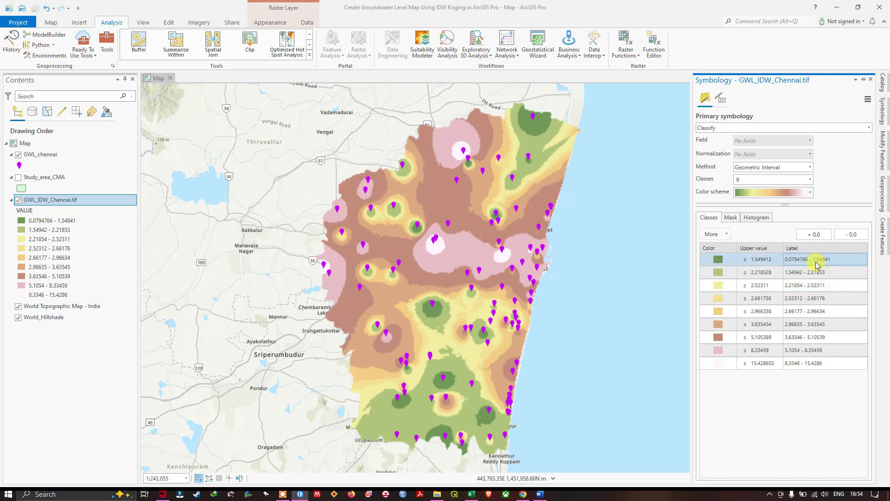
pyautogui.click(788, 273)
pyautogui.click(814, 364)
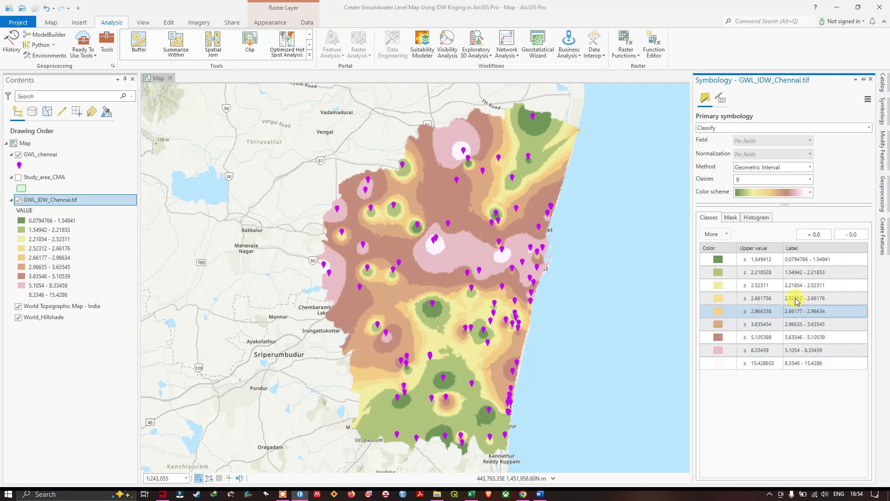
pyautogui.click(798, 130)
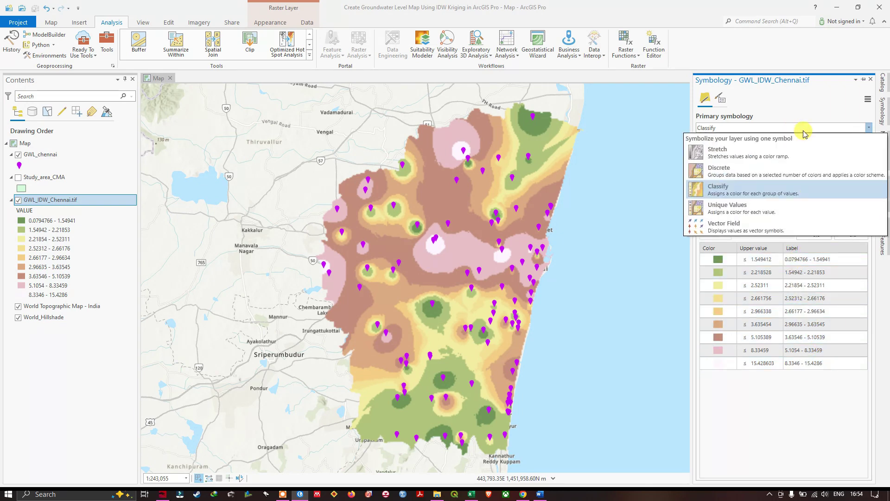
pyautogui.click(730, 194)
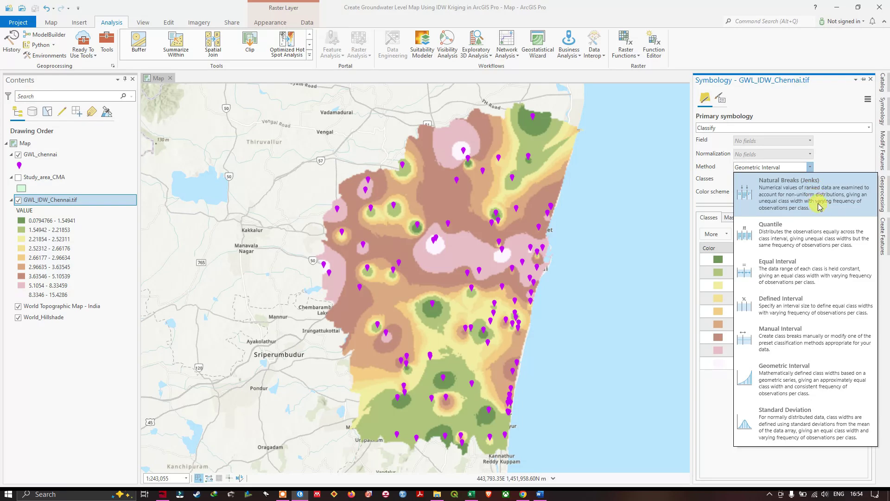
pyautogui.click(816, 281)
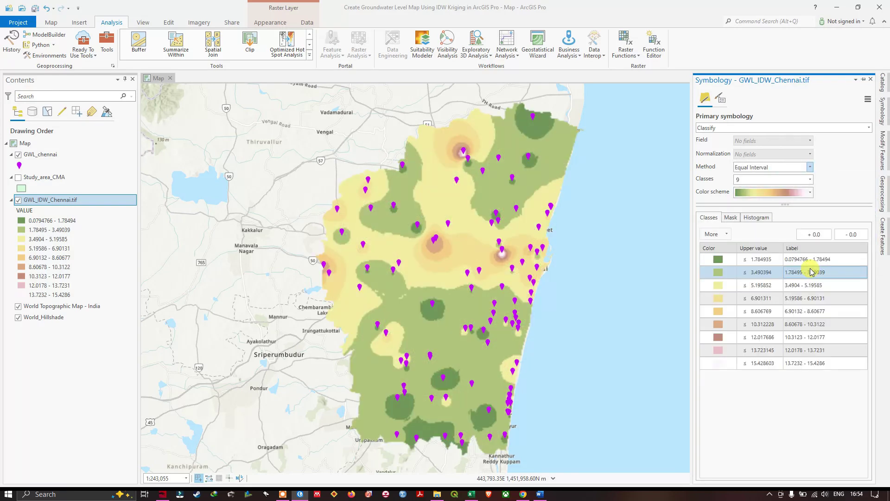
# Step: Try the Standard Deviation classification method on GWL_IDW_Chennai.tif and look through its interval sizes
pyautogui.click(810, 167)
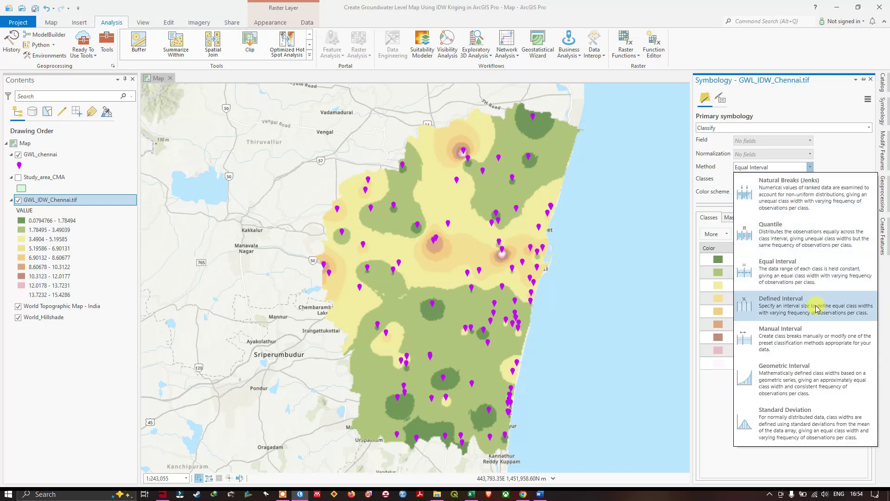
pyautogui.click(798, 420)
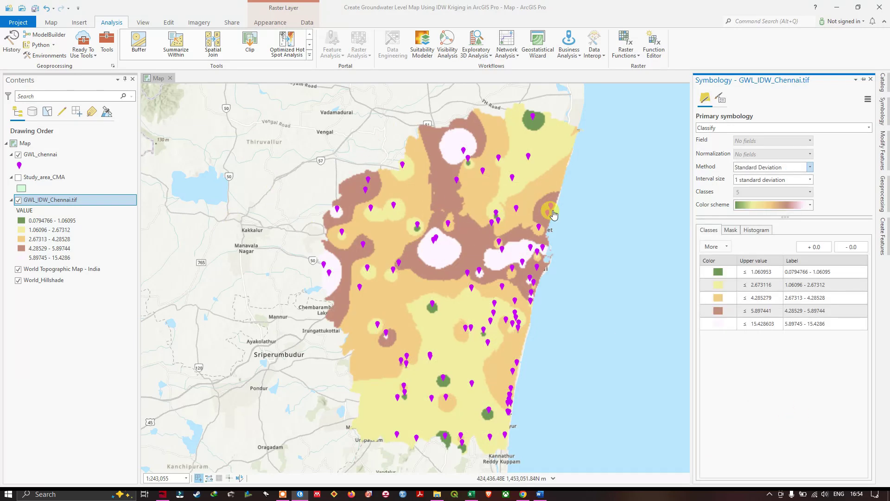
pyautogui.click(810, 180)
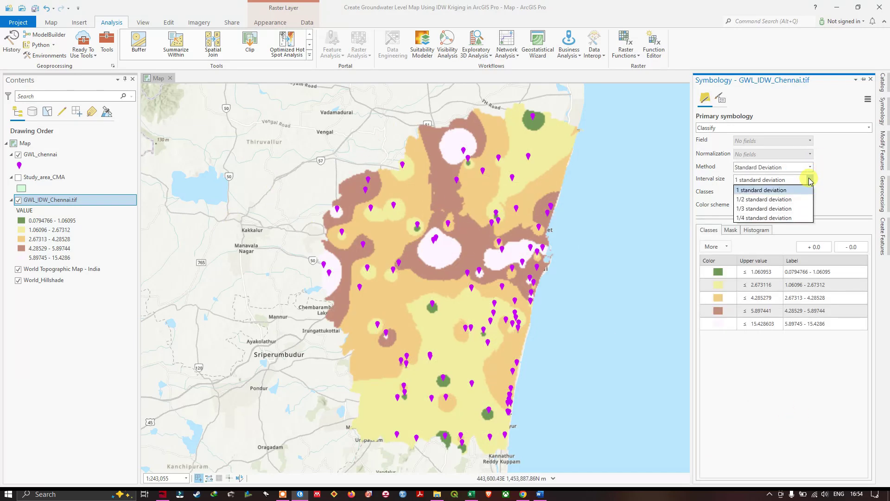
pyautogui.click(834, 182)
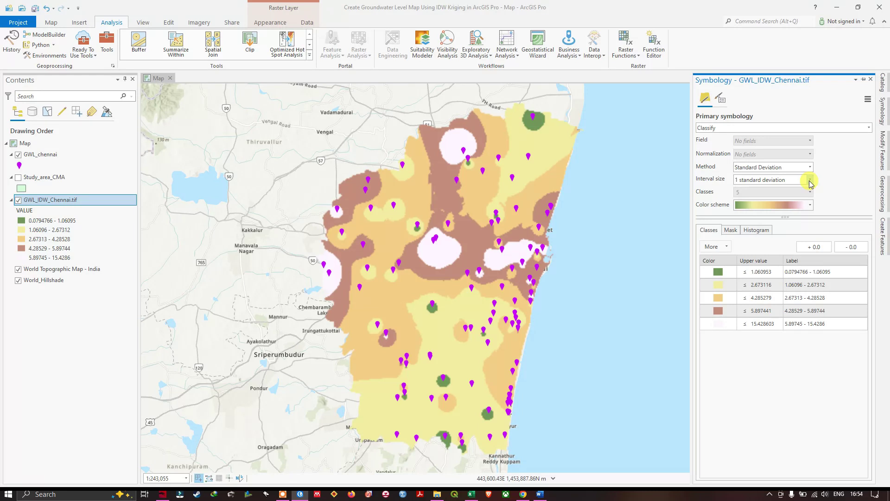
pyautogui.click(810, 183)
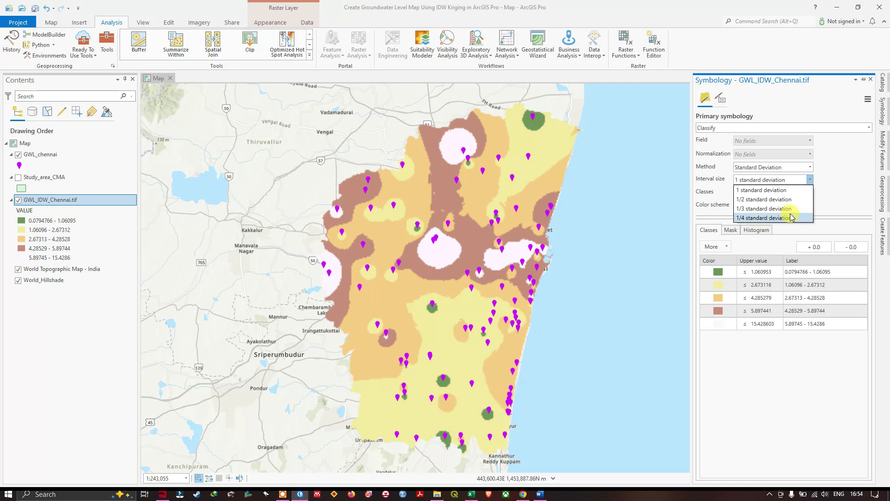
pyautogui.click(823, 198)
# Step: Set the raster's classification method to Geometric Interval, try 4 classes and settle on 7 classes
pyautogui.click(810, 167)
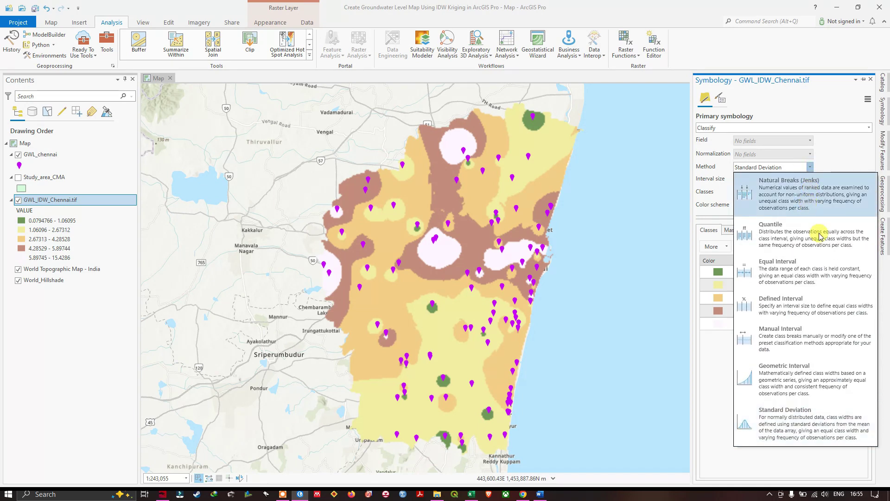
pyautogui.click(859, 389)
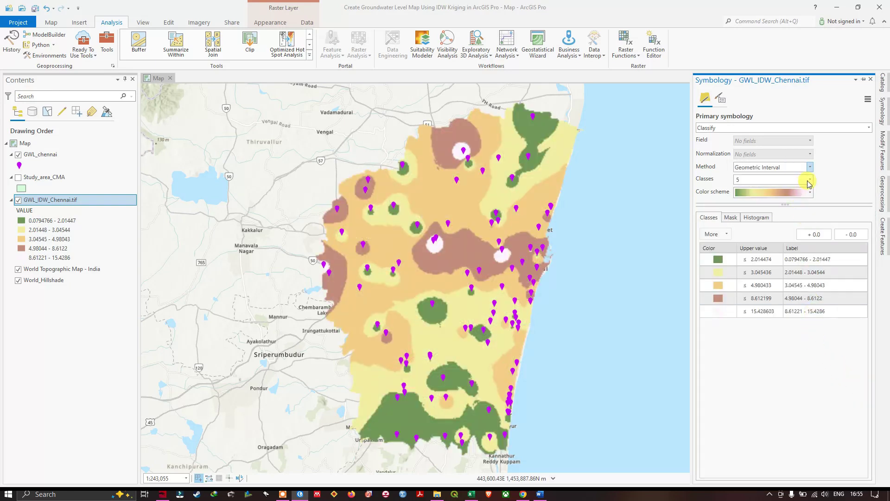
pyautogui.click(809, 179)
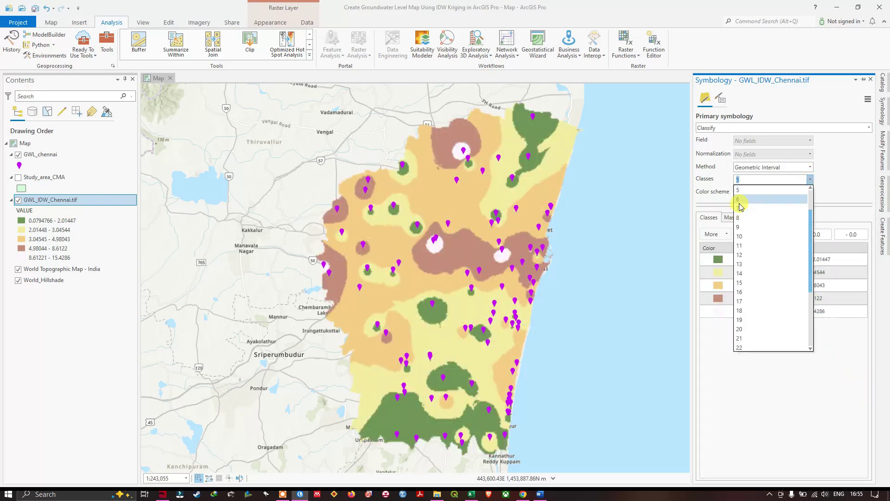
pyautogui.scroll(2, 742, 213)
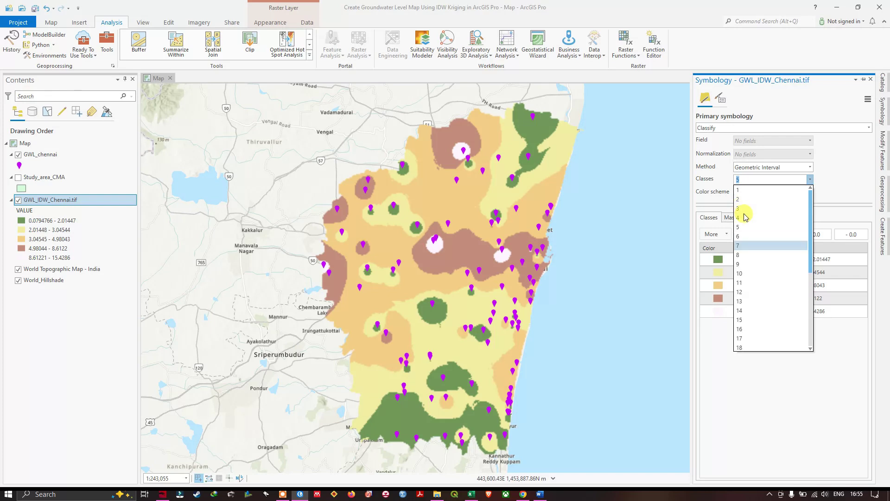
pyautogui.click(740, 217)
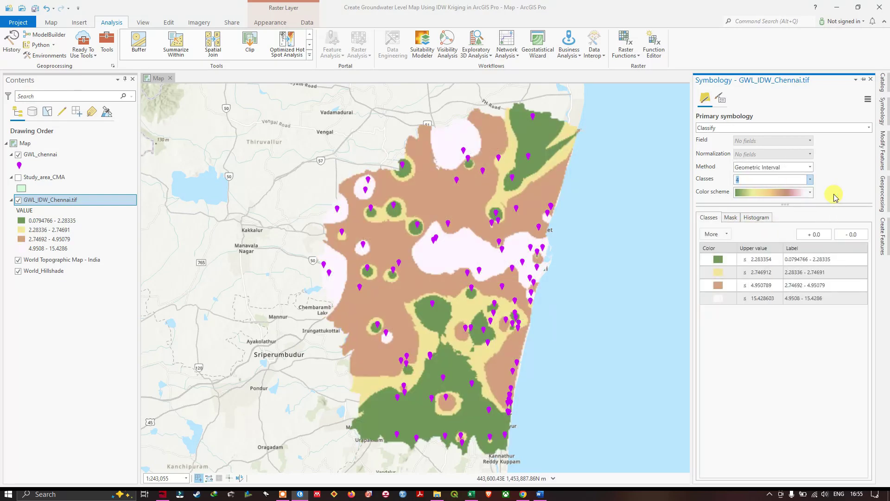
pyautogui.click(810, 180)
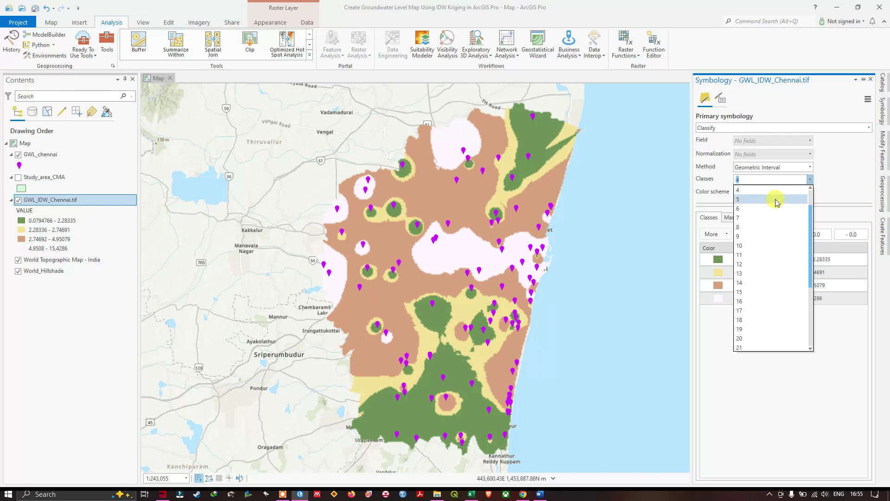
pyautogui.click(759, 218)
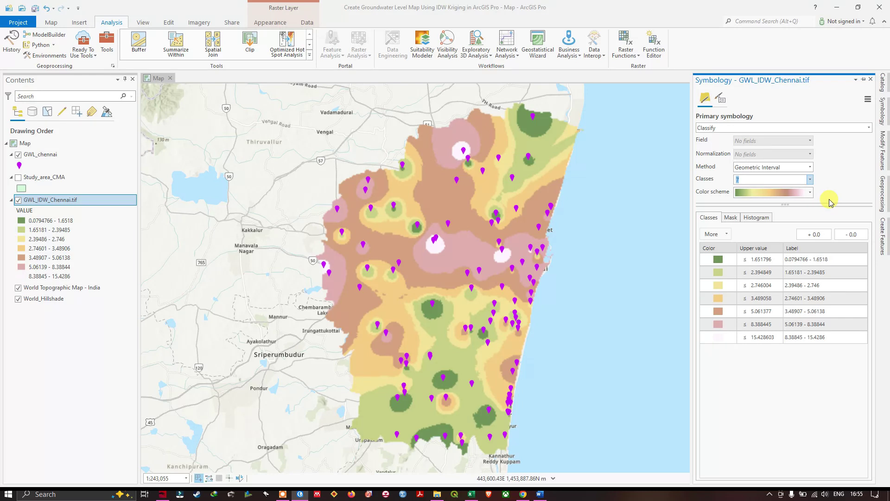
# Step: Apply a dark-to-light blue colour scheme to the IDW raster and compare the lowest class with the map
pyautogui.click(809, 197)
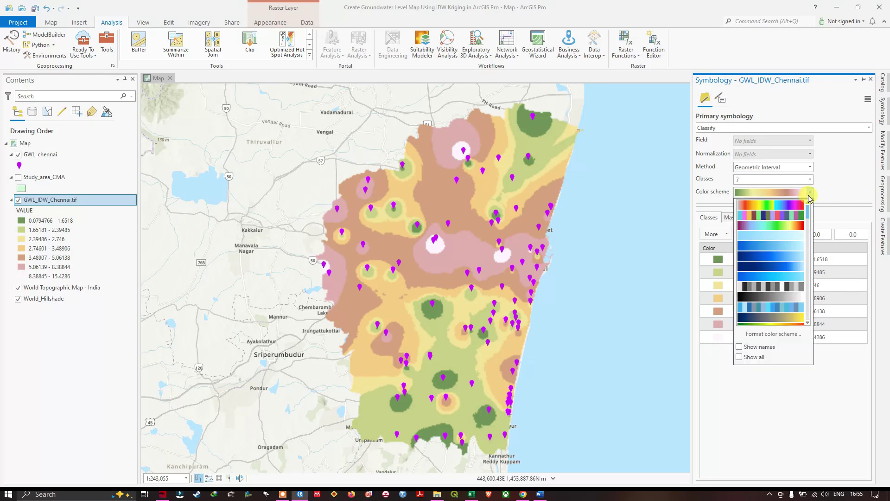
pyautogui.click(790, 251)
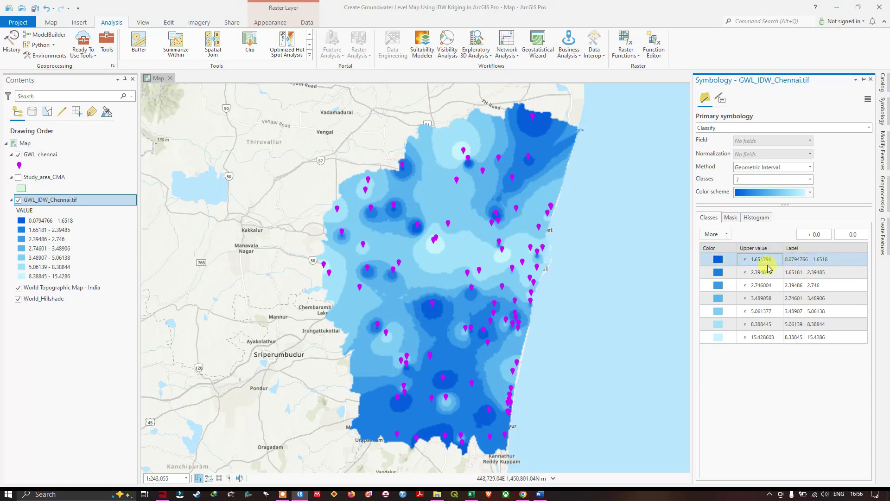
pyautogui.click(827, 264)
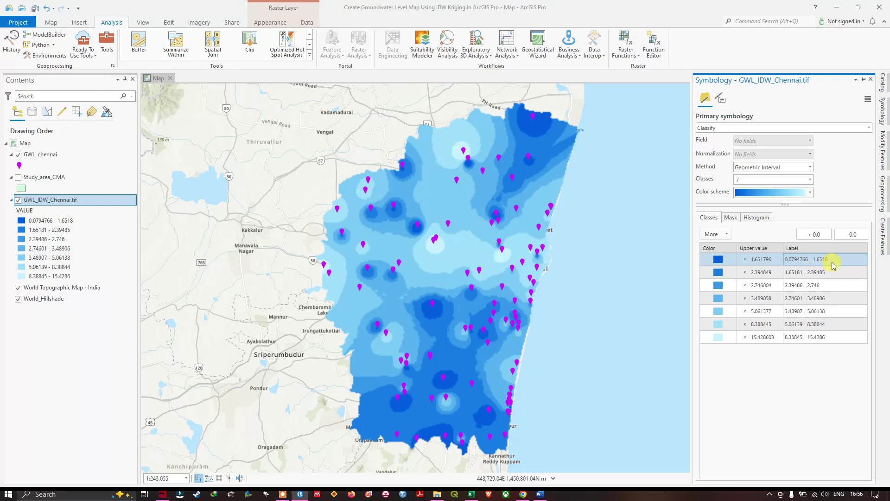
pyautogui.click(430, 304)
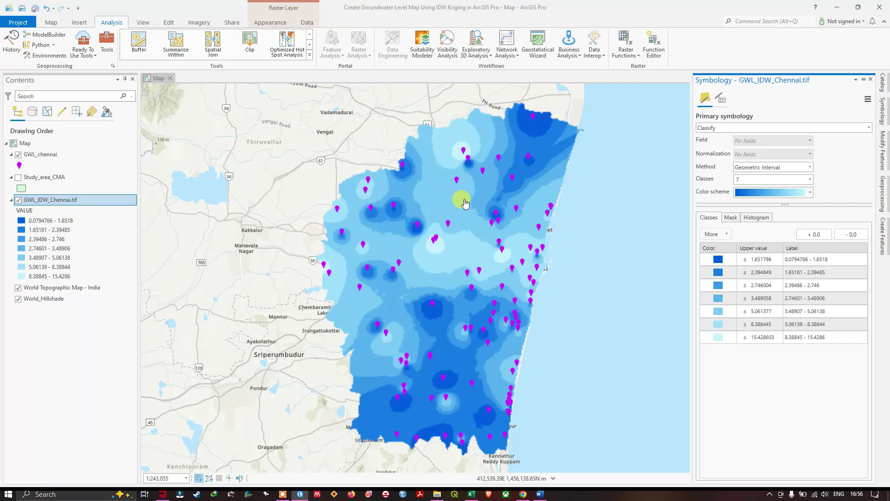
# Step: Search the geoprocessing tools for kriging and open the Kriging tool from the Spatial Analyst Interpolation toolset
pyautogui.click(110, 41)
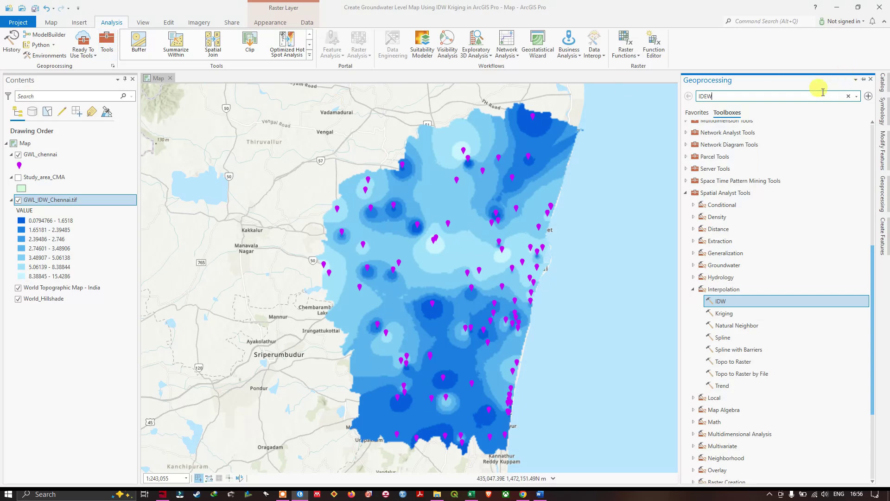
pyautogui.click(714, 96)
pyautogui.press('BackSpace')
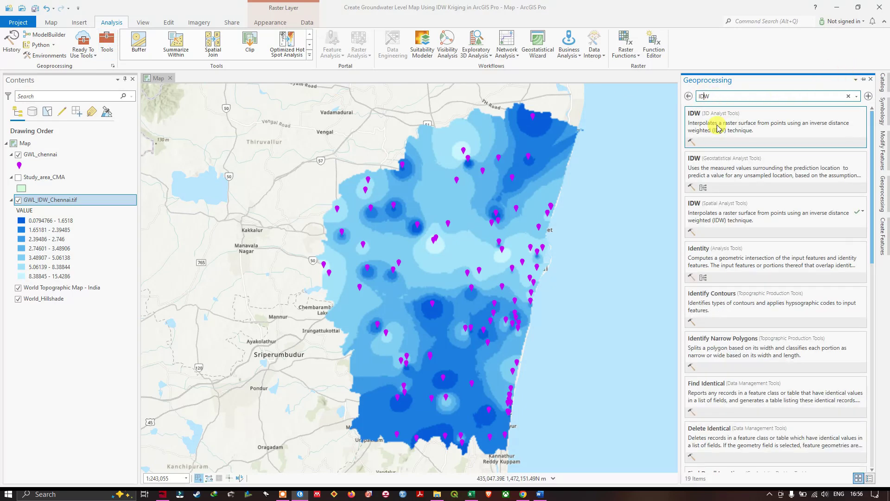
pyautogui.doubleClick(719, 101)
pyautogui.write('kriging')
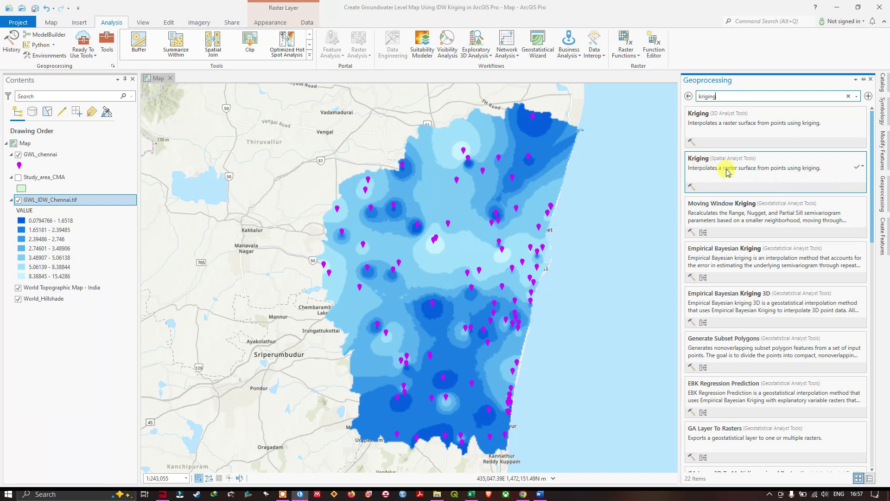
pyautogui.rightClick(703, 166)
pyautogui.click(775, 181)
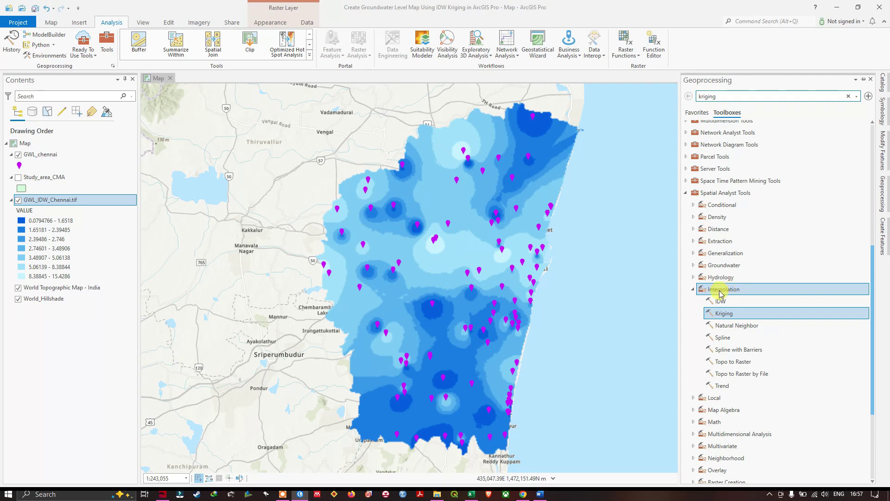
pyautogui.click(730, 315)
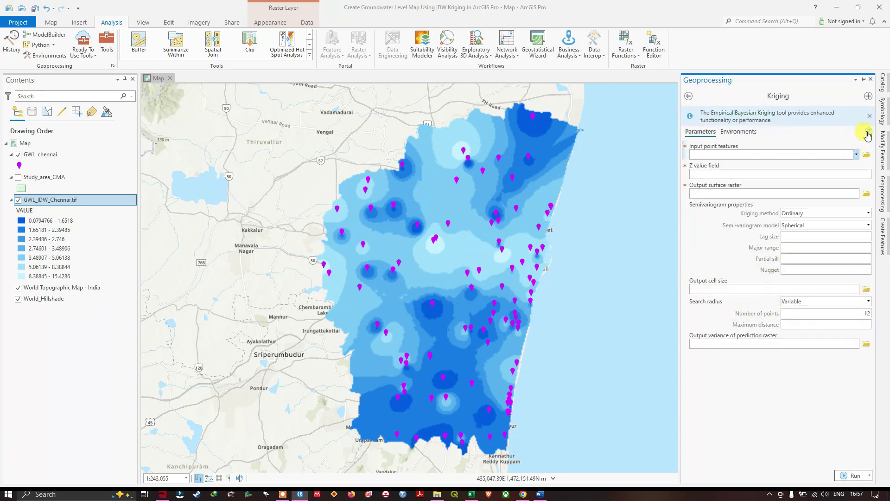
# Step: Switch to the Word notes and read the sections on Kriging interpolation, its types and its mathematical formula
pyautogui.moveTo(869, 133)
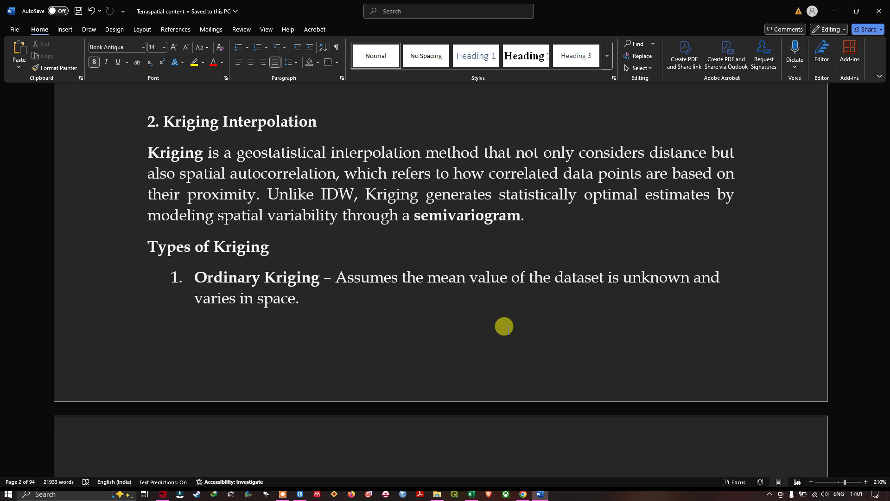
pyautogui.scroll(-5, 505, 327)
pyautogui.scroll(-3, 505, 326)
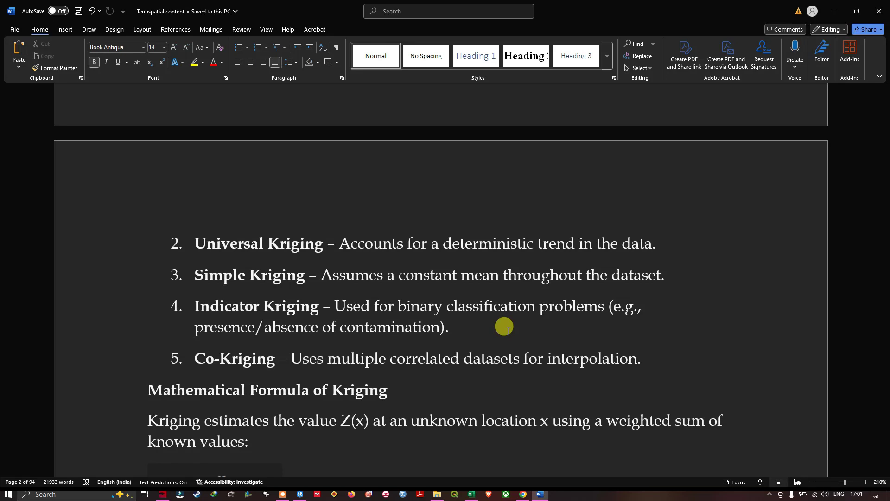
pyautogui.scroll(-5, 504, 326)
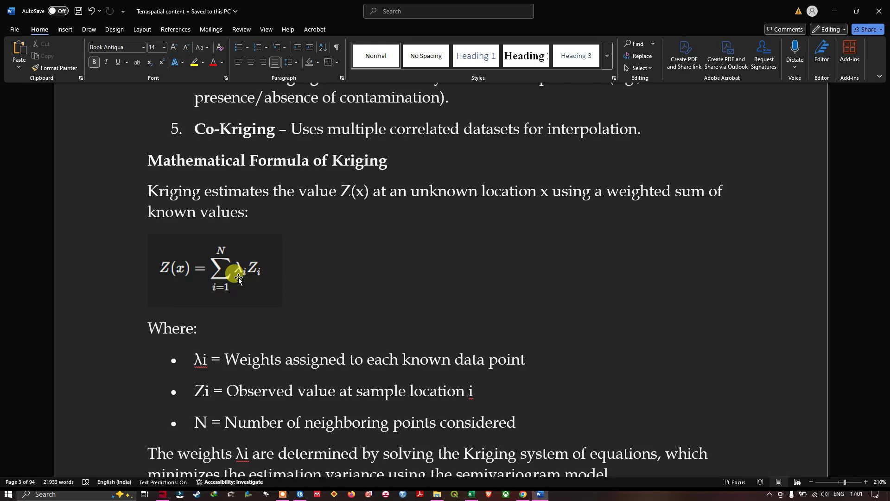
pyautogui.scroll(-2, 239, 279)
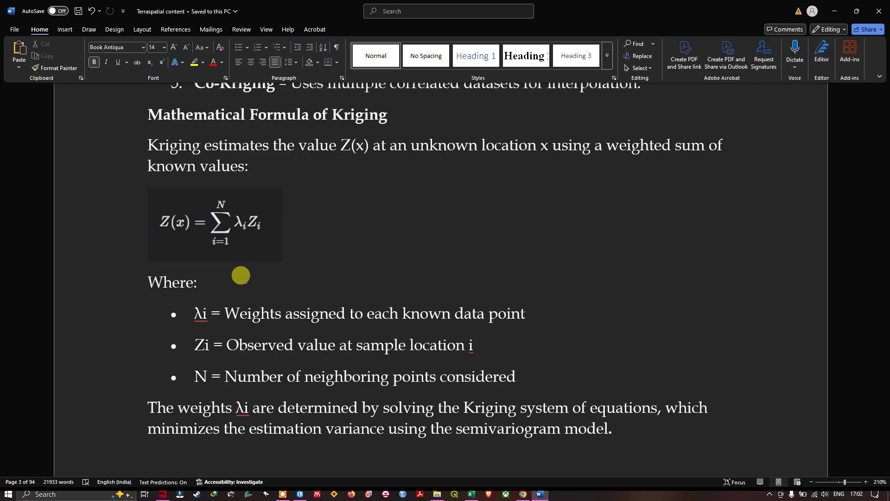
# Step: Return to ArcGIS Pro and set GWL_chennai as the Kriging input point features with GWL as the Z value field
pyautogui.hotkey('alt', 'Tab')
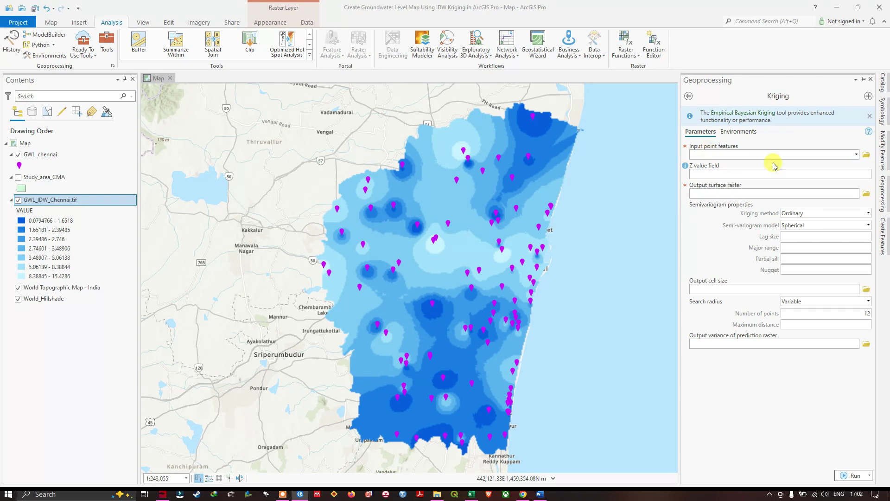
pyautogui.click(856, 155)
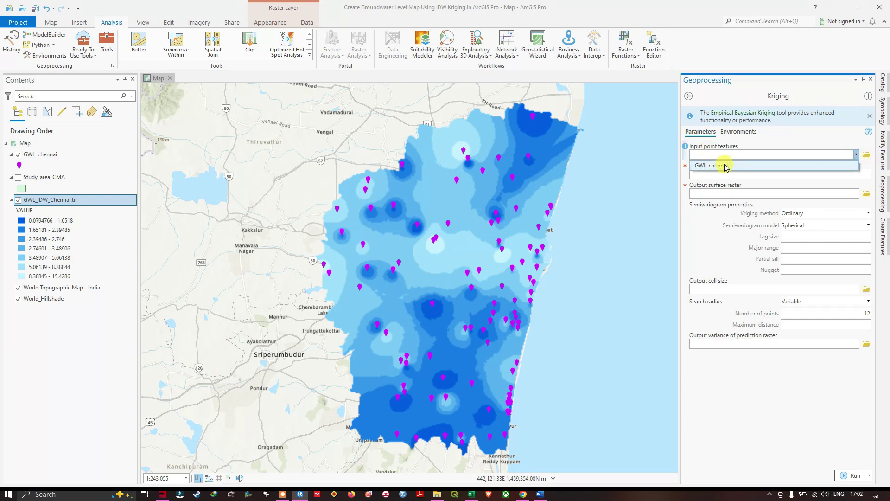
pyautogui.click(725, 165)
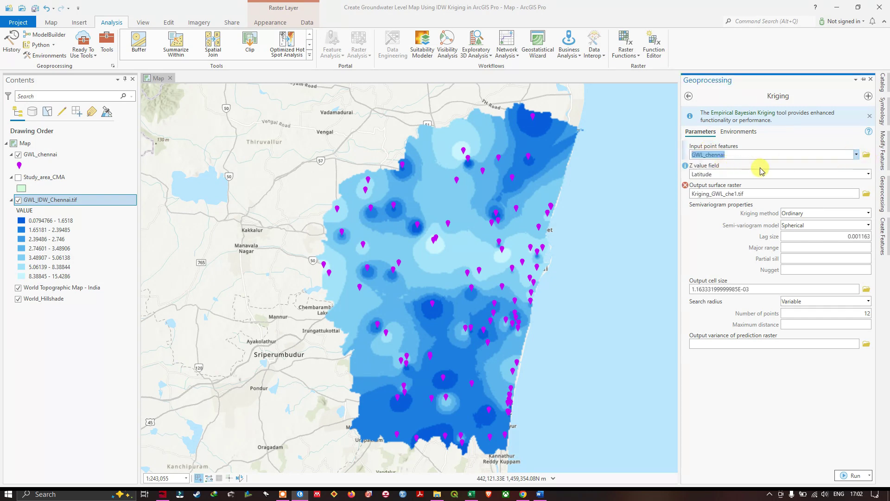
pyautogui.click(868, 174)
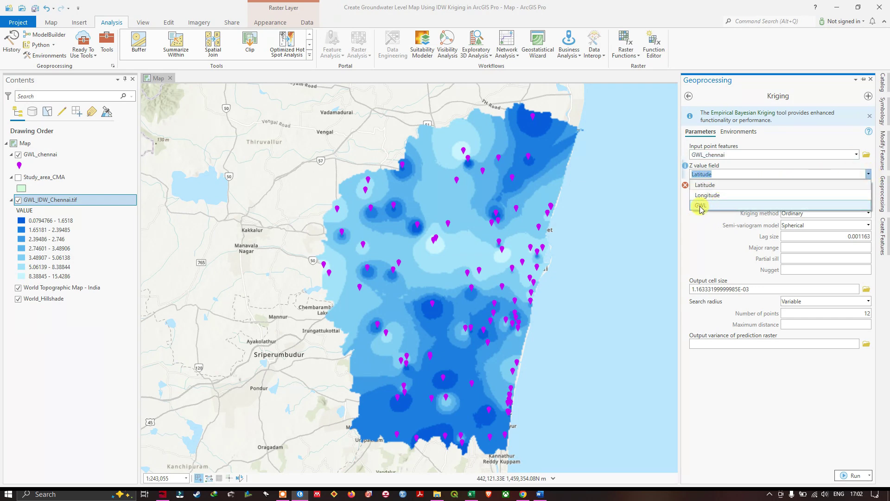
pyautogui.click(700, 206)
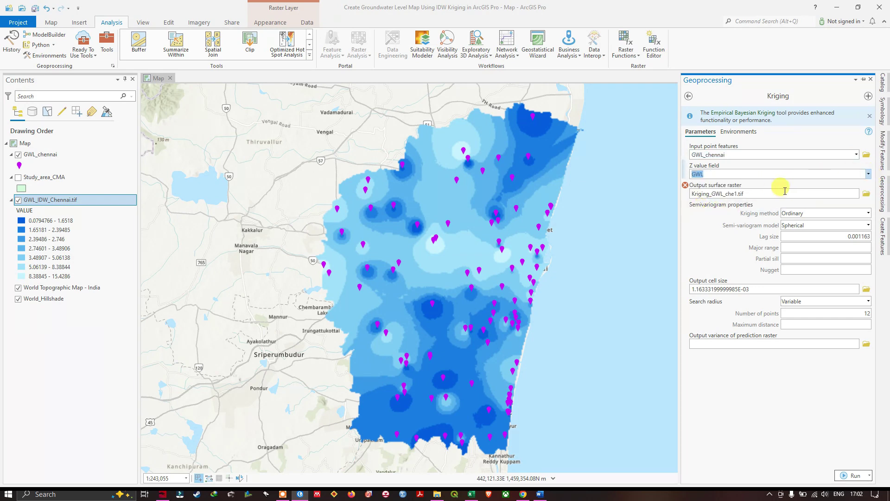
# Step: Set the output surface raster to GWL_Kriging_Chennai.tif in the project's Shapefiles folder
pyautogui.click(866, 195)
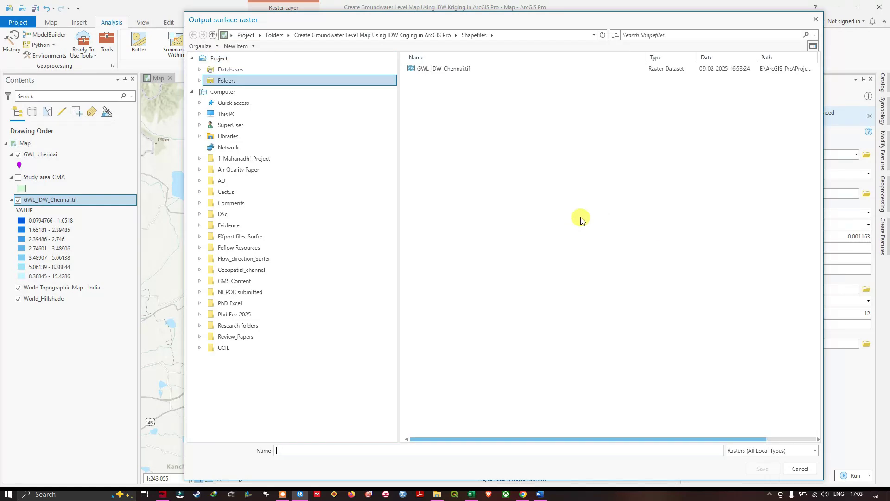
pyautogui.click(318, 451)
pyautogui.write('GWL_Kriging_Chennai.tif')
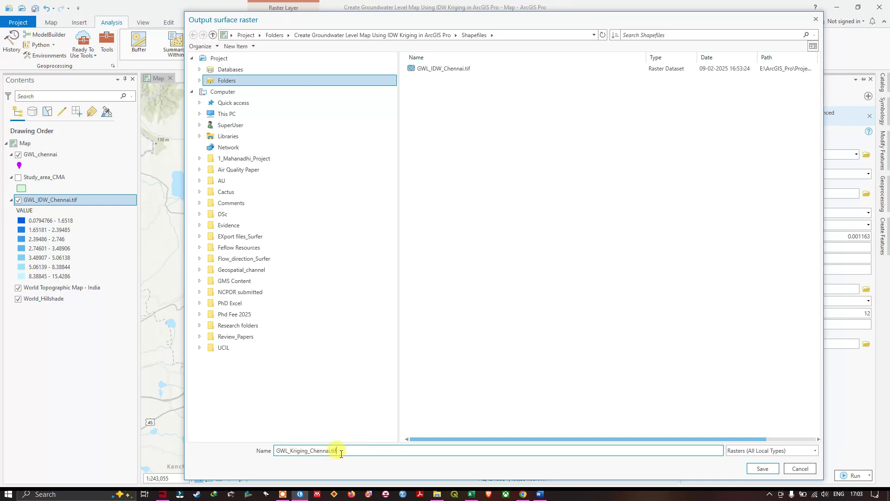
pyautogui.click(762, 468)
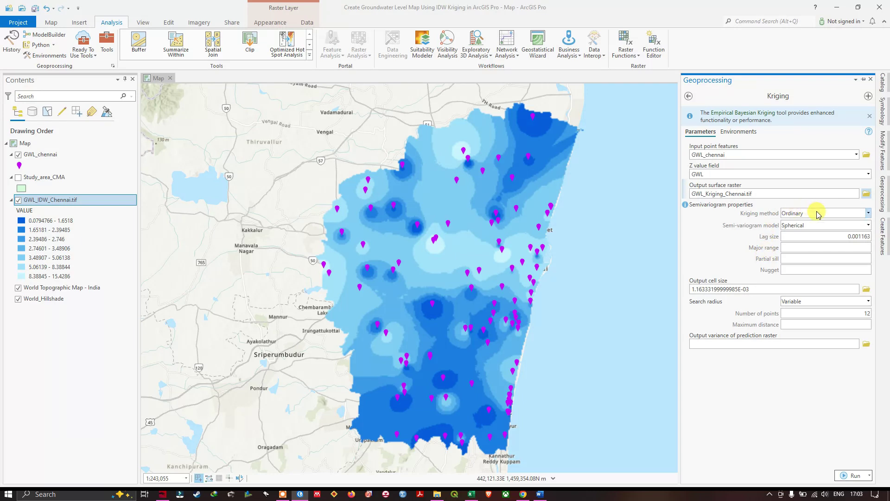
# Step: Set the Kriging method to Ordinary, checking the types of Kriging in the Word notes, and choose the Spherical semi-variogram model
pyautogui.click(865, 214)
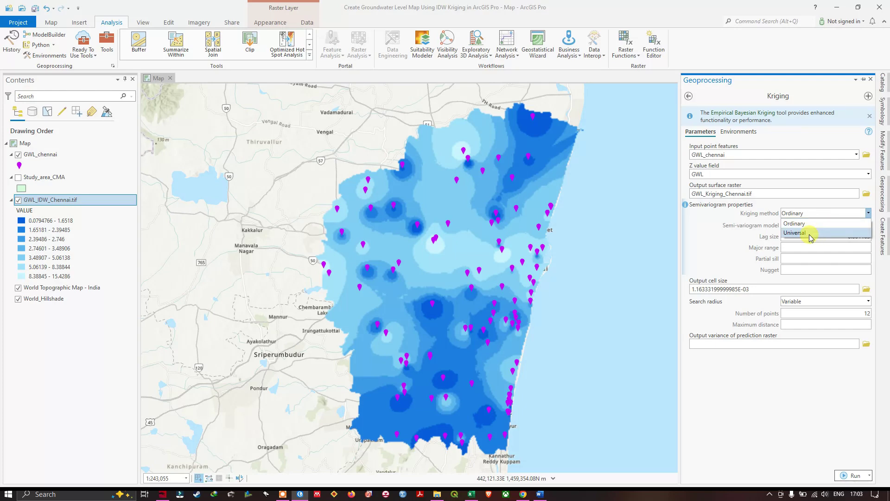
pyautogui.hotkey('alt', 'Tab')
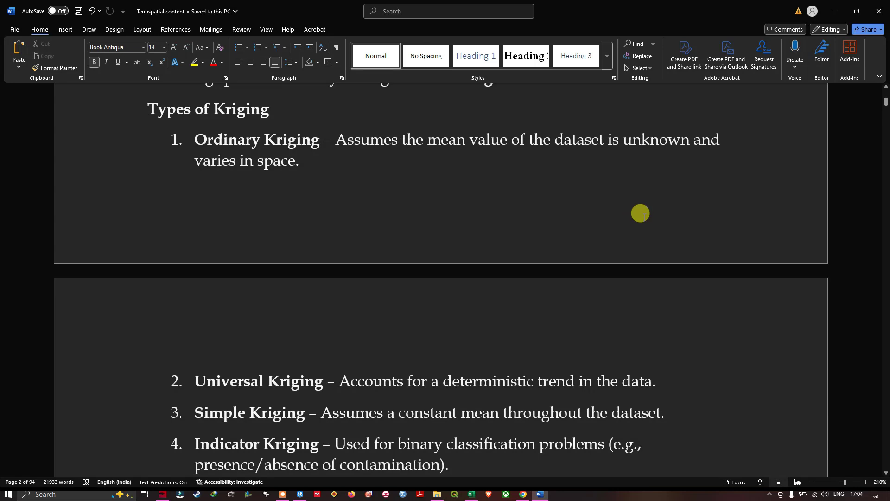
pyautogui.hotkey('alt', 'Tab')
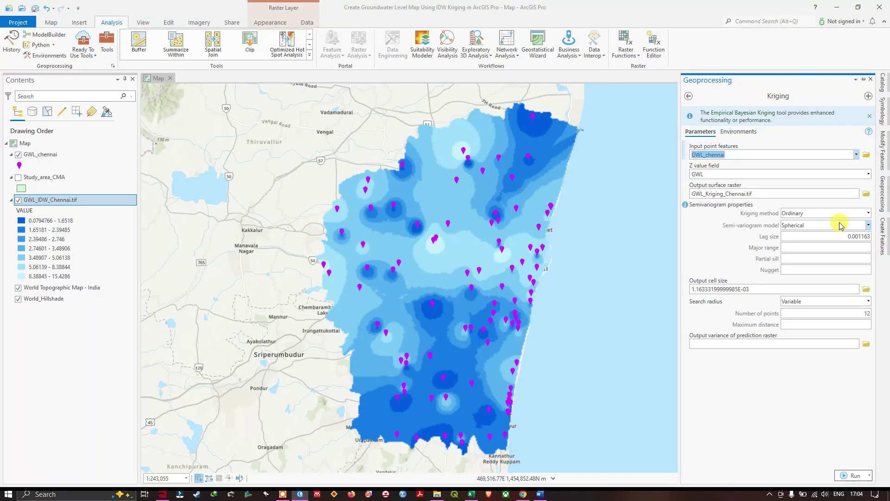
pyautogui.click(868, 213)
pyautogui.click(828, 224)
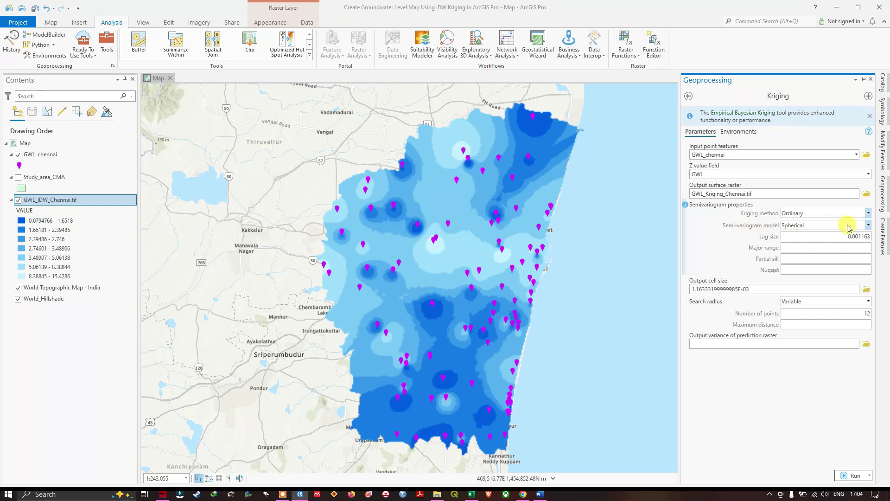
pyautogui.click(868, 226)
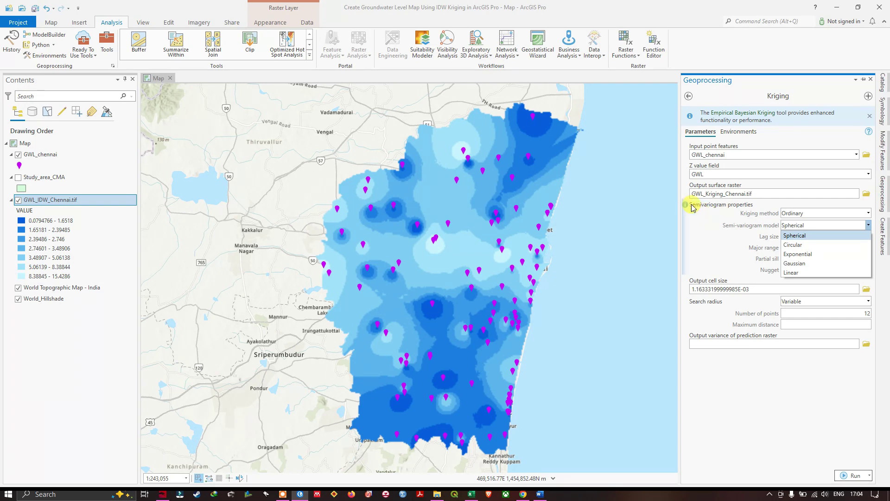
pyautogui.click(797, 235)
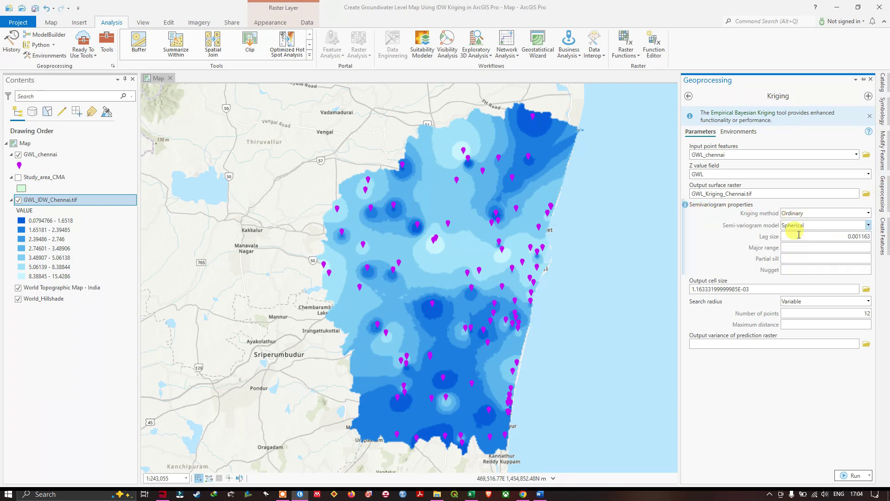
pyautogui.moveTo(685, 207)
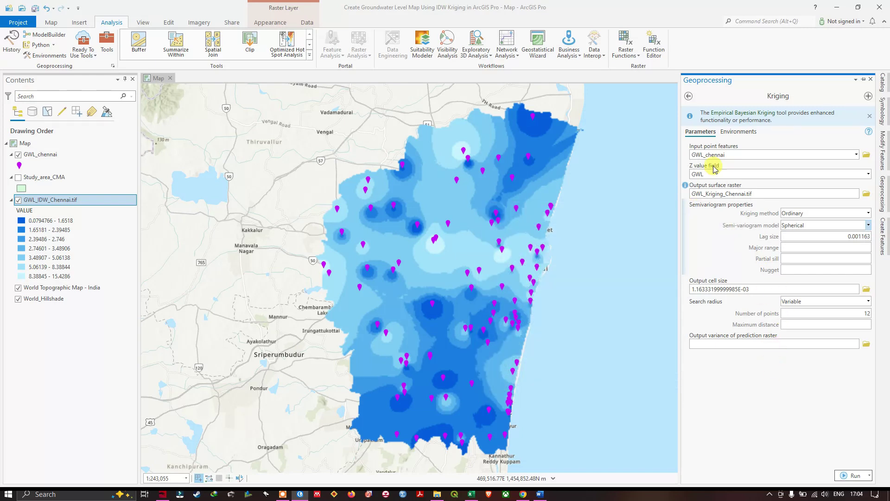
# Step: Open the coordinate system selection for the Kriging output environment and list the systems used by the map layers
pyautogui.click(739, 132)
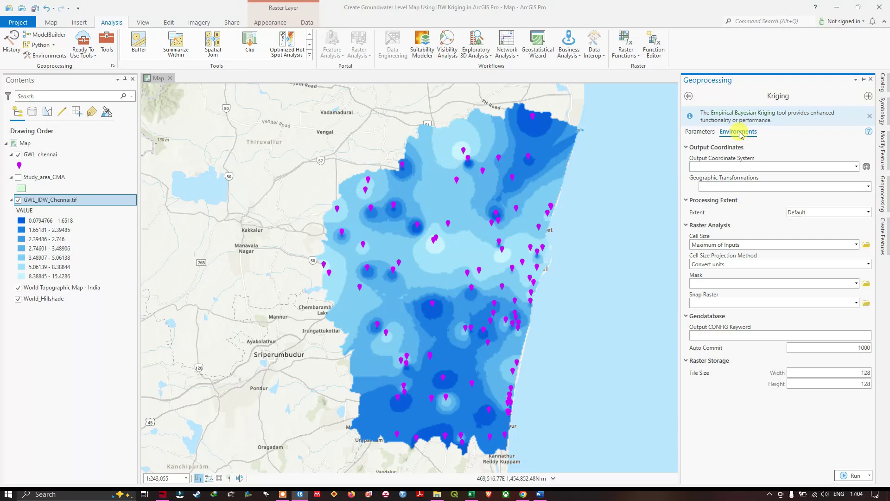
pyautogui.click(856, 166)
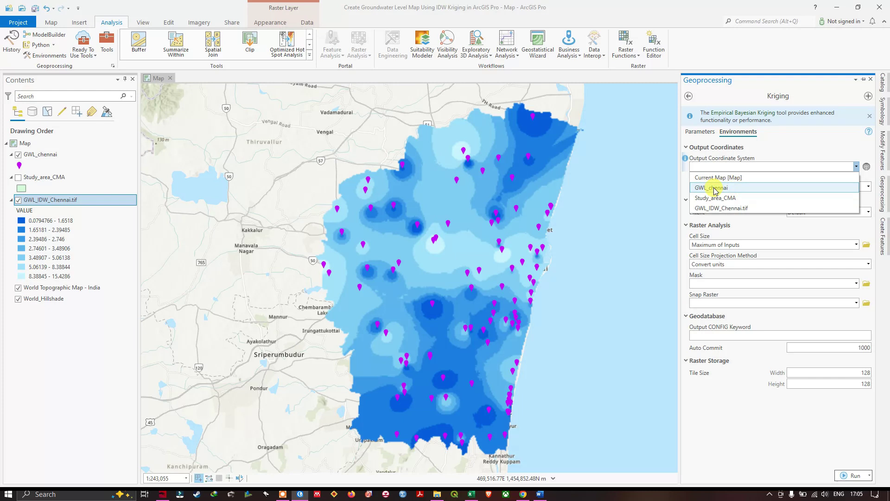
pyautogui.click(866, 167)
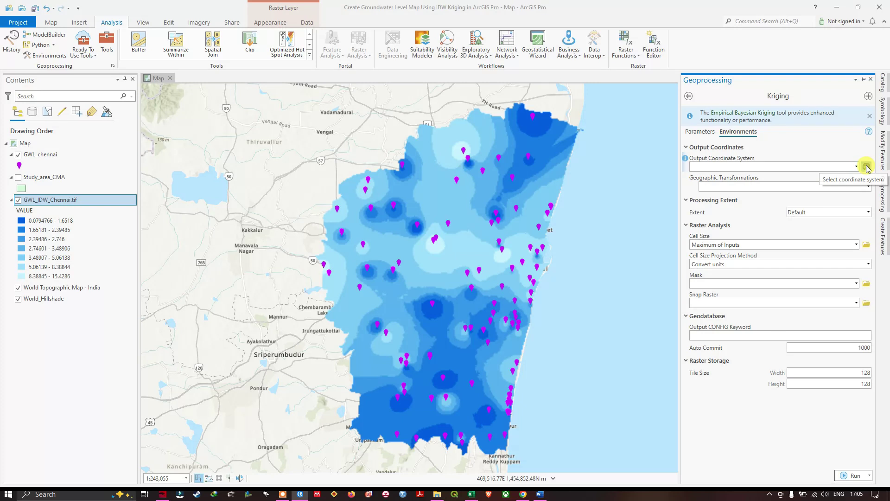
pyautogui.click(866, 167)
pyautogui.click(335, 250)
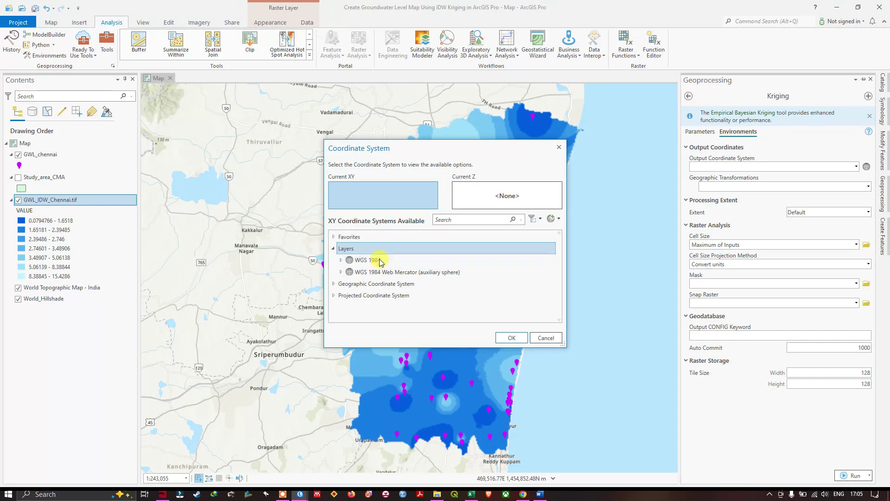
# Step: Examine the available geographic and projected coordinate systems, including the projected World group
pyautogui.click(333, 285)
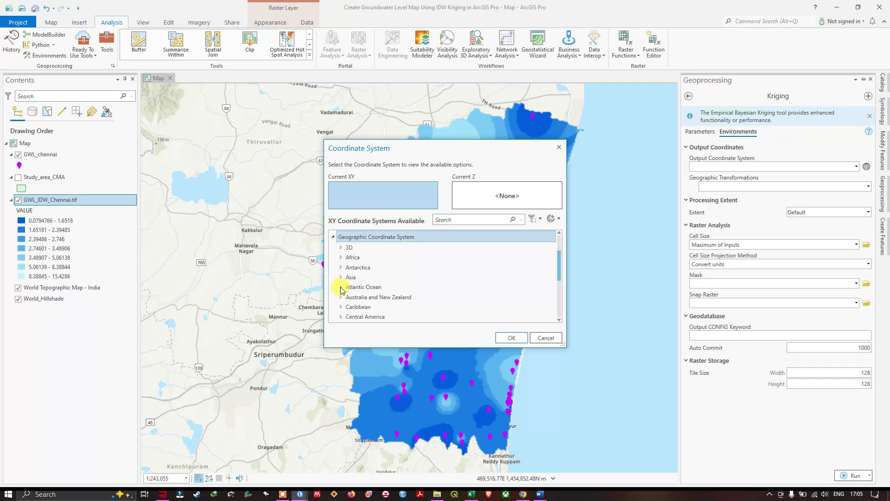
pyautogui.scroll(-5, 356, 278)
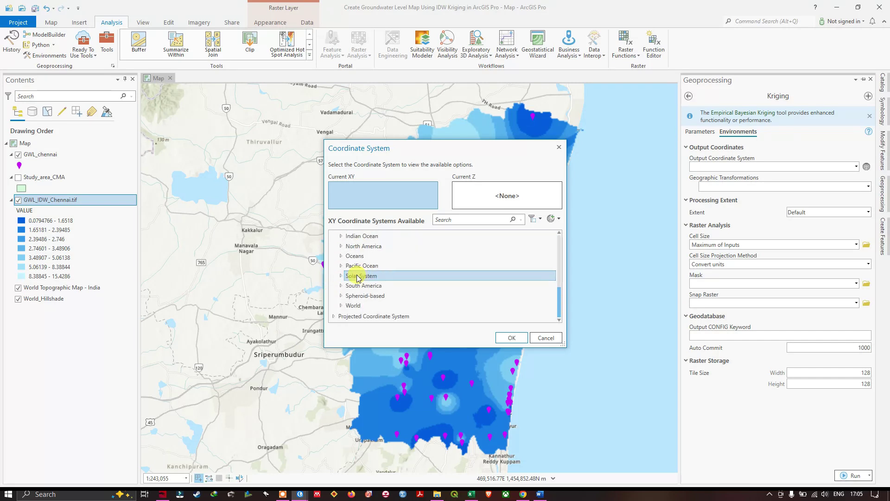
pyautogui.click(333, 315)
pyautogui.scroll(-2, 344, 316)
pyautogui.scroll(-1, 344, 316)
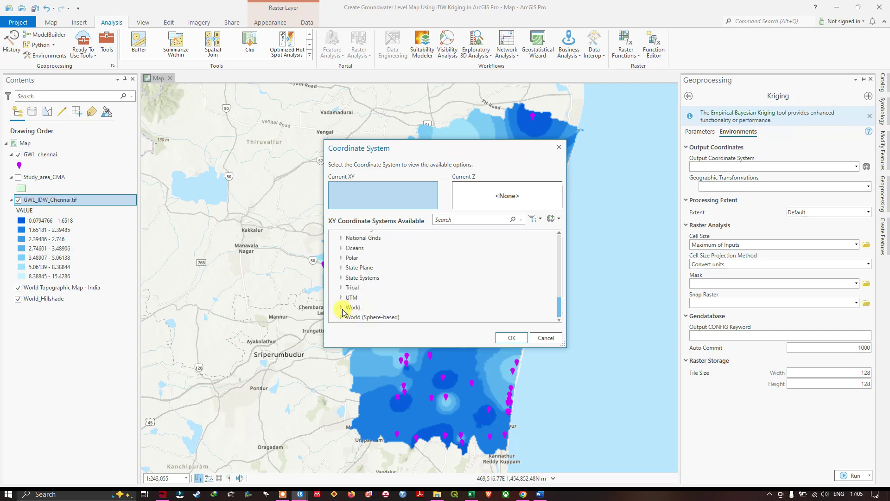
pyautogui.click(341, 307)
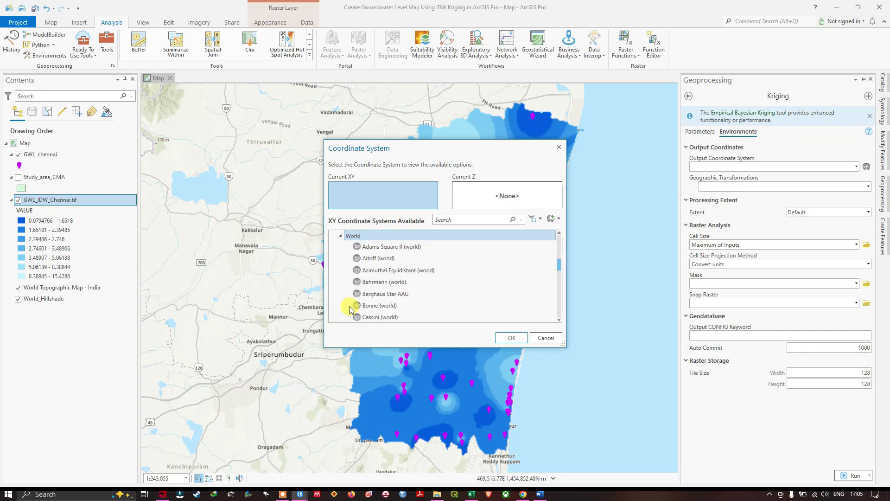
pyautogui.scroll(-3, 367, 292)
pyautogui.scroll(-15, 380, 283)
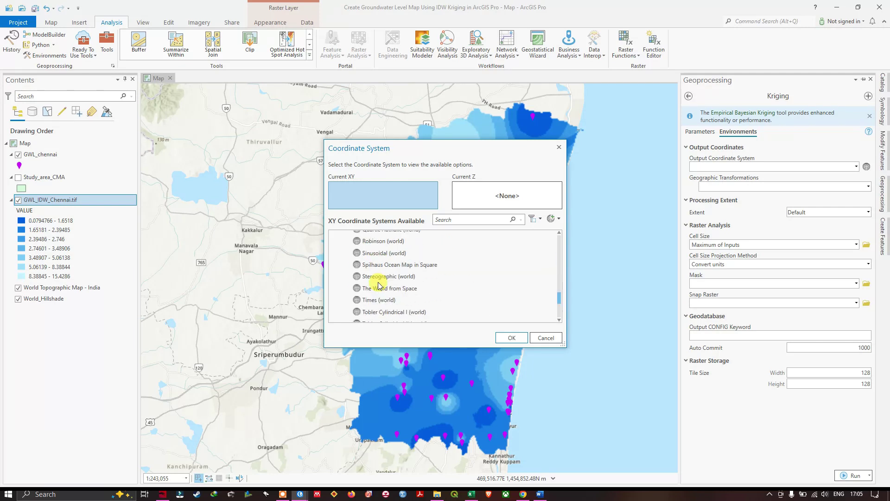
pyautogui.scroll(14, 360, 262)
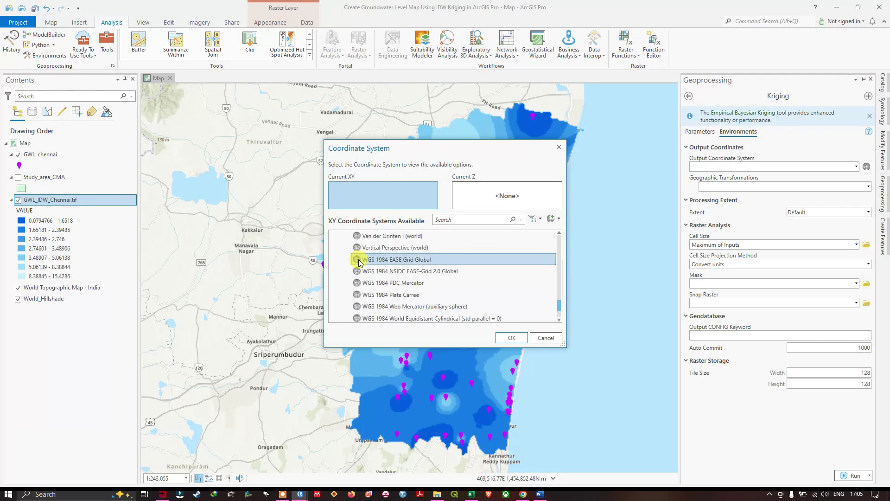
pyautogui.scroll(15, 360, 263)
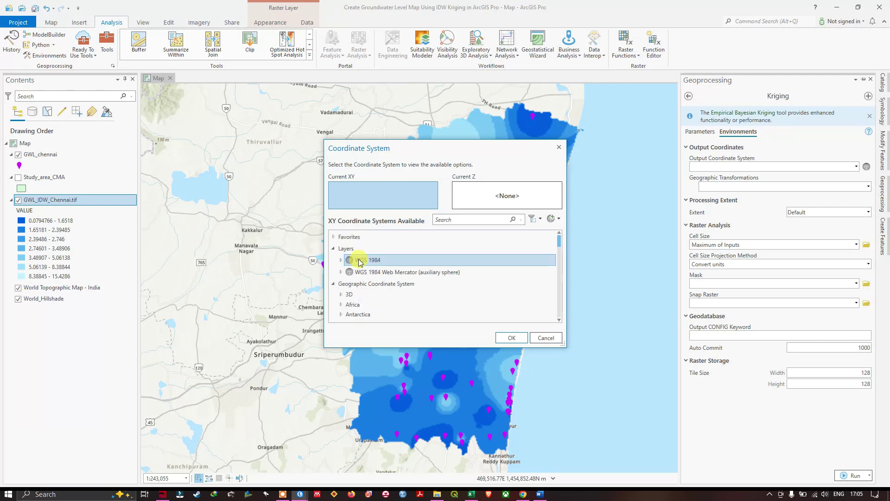
# Step: Set the Kriging output coordinate system to WGS 1984 from the map layers' systems
pyautogui.click(362, 266)
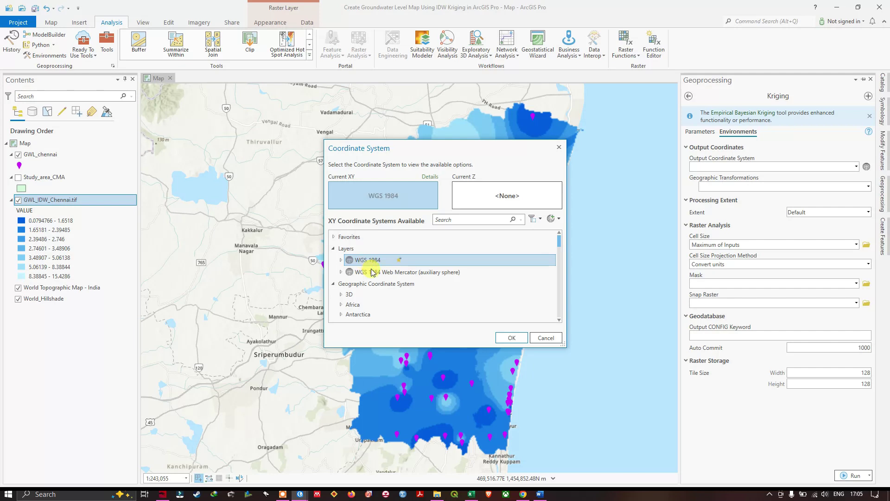
pyautogui.click(520, 338)
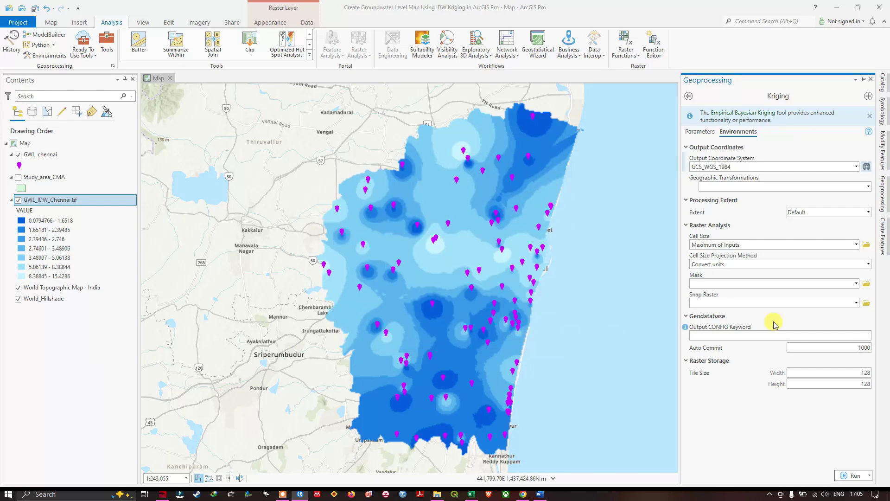
# Step: Set both the processing extent and the mask to Study_area_CMA, and run the Kriging tool
pyautogui.click(868, 213)
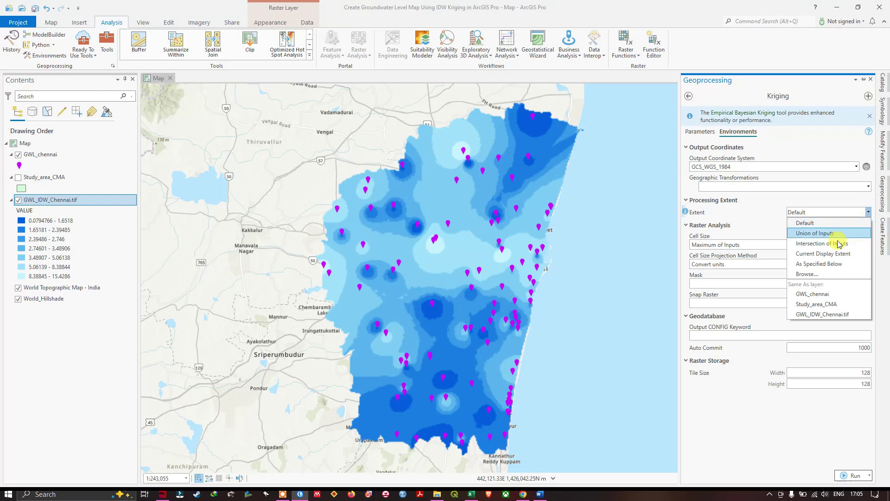
pyautogui.click(826, 304)
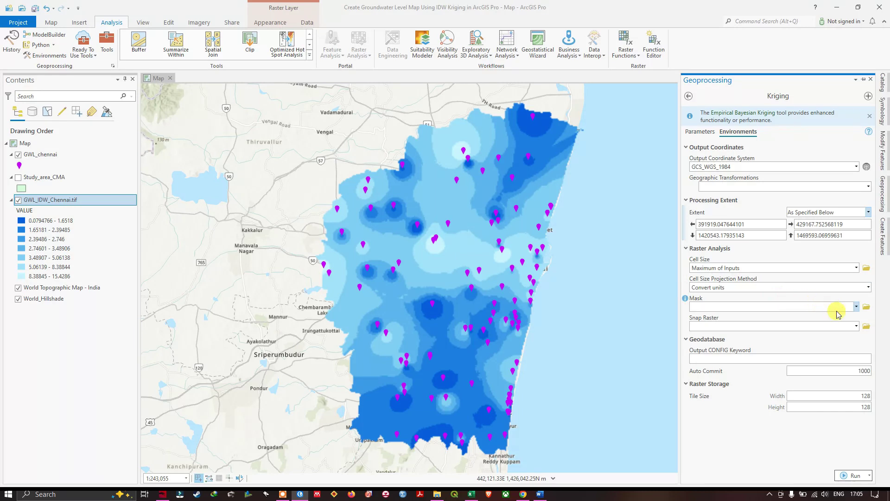
pyautogui.click(856, 306)
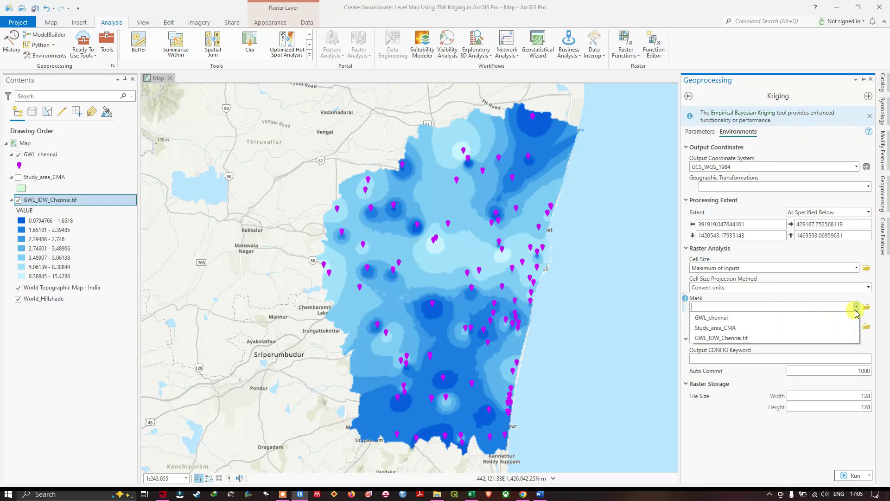
pyautogui.click(728, 328)
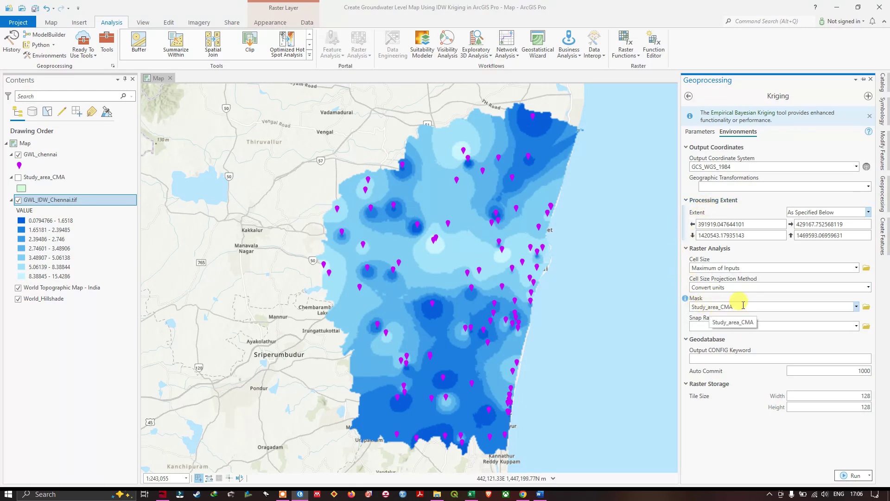
pyautogui.click(701, 131)
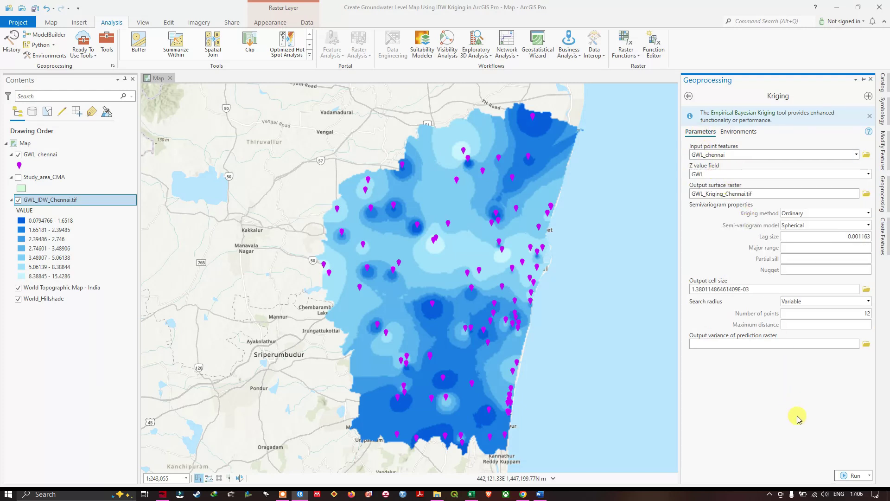
pyautogui.click(857, 476)
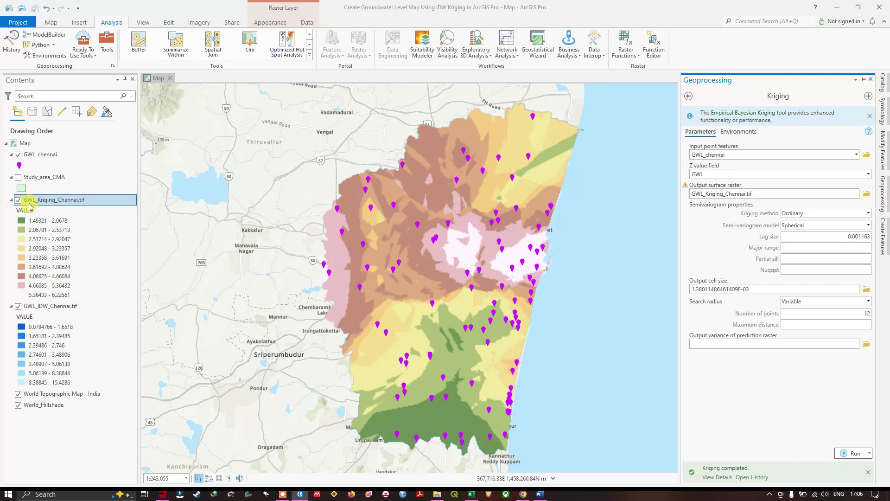
# Step: Open the symbology of GWL_Kriging_Chennai.tif and reduce its classification to 3 classes
pyautogui.rightClick(64, 203)
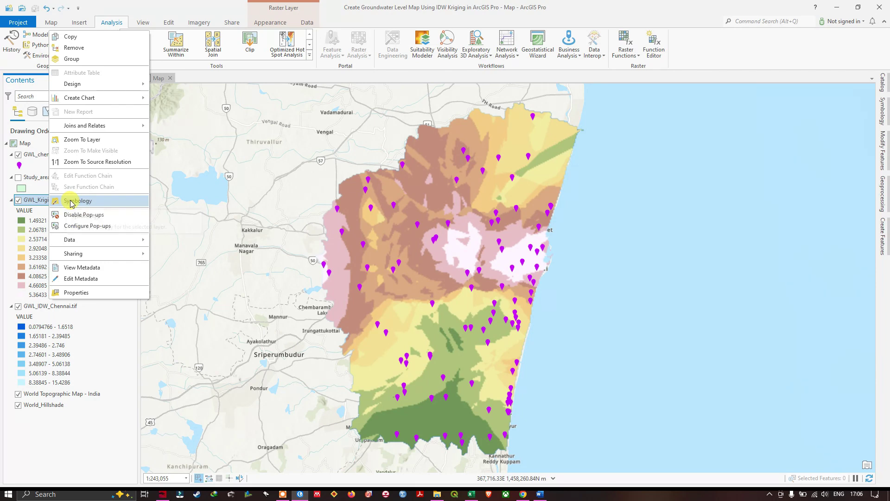
pyautogui.click(70, 203)
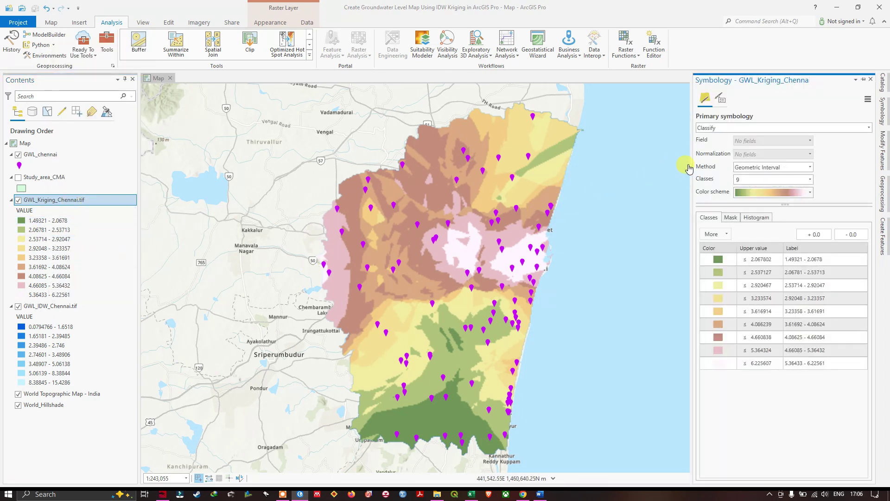
pyautogui.click(809, 181)
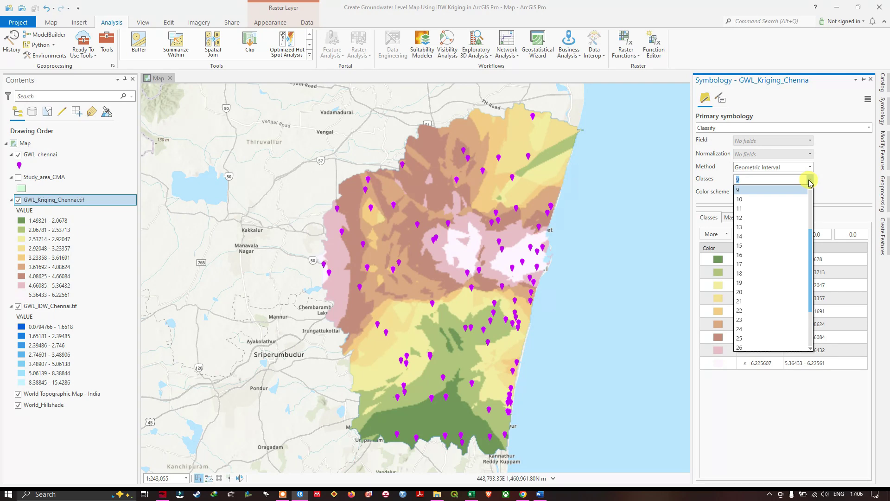
pyautogui.scroll(3, 769, 225)
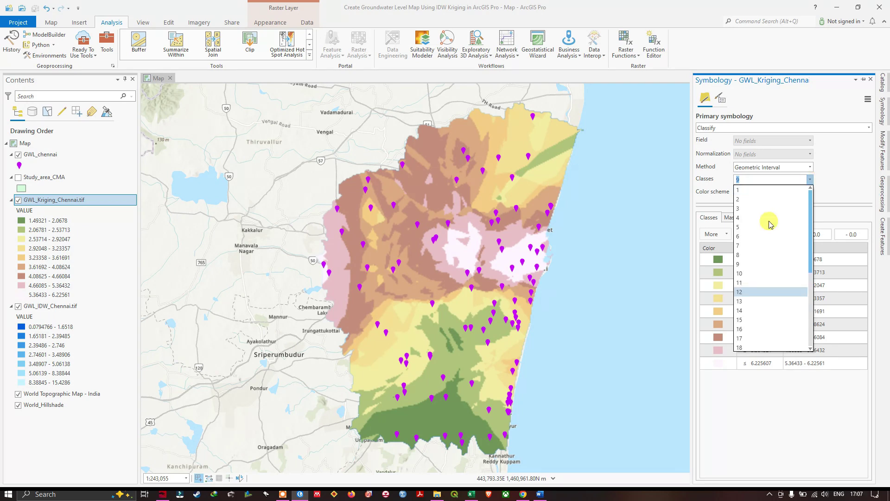
pyautogui.click(739, 209)
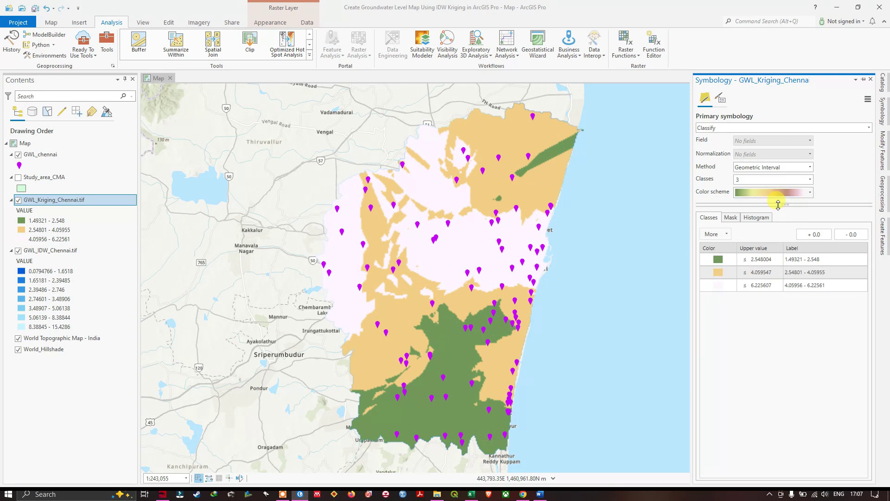
# Step: Apply the Precipitation color scheme to the classified Kriging raster
pyautogui.click(811, 194)
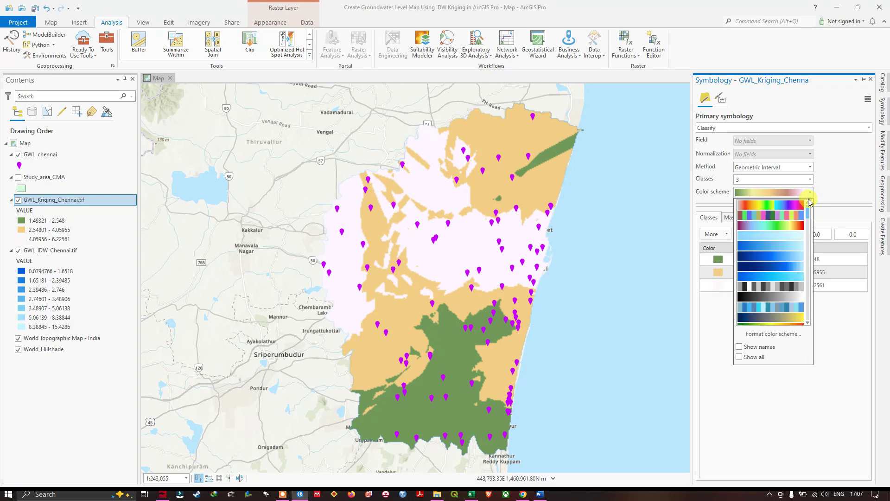
pyautogui.scroll(-1, 784, 264)
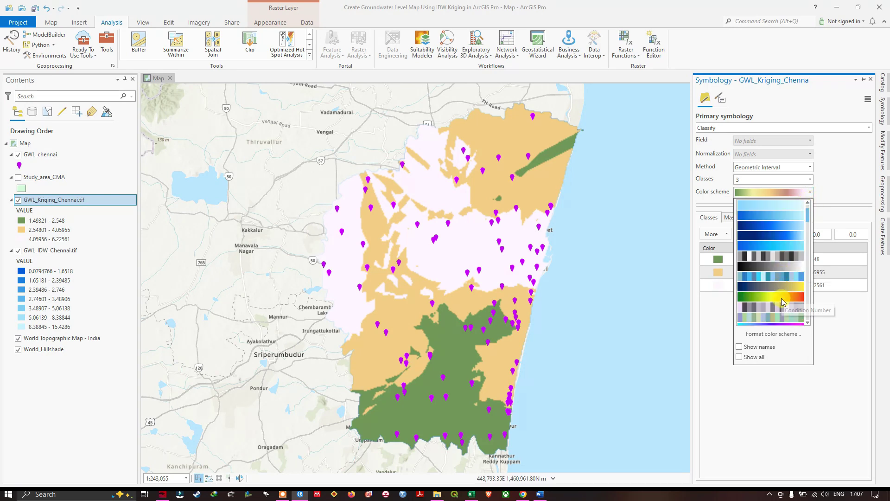
pyautogui.scroll(-4, 782, 307)
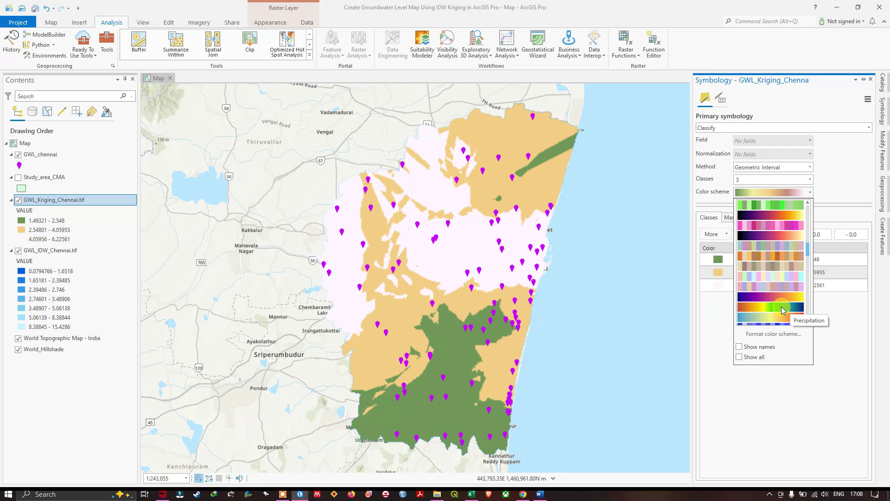
pyautogui.click(782, 308)
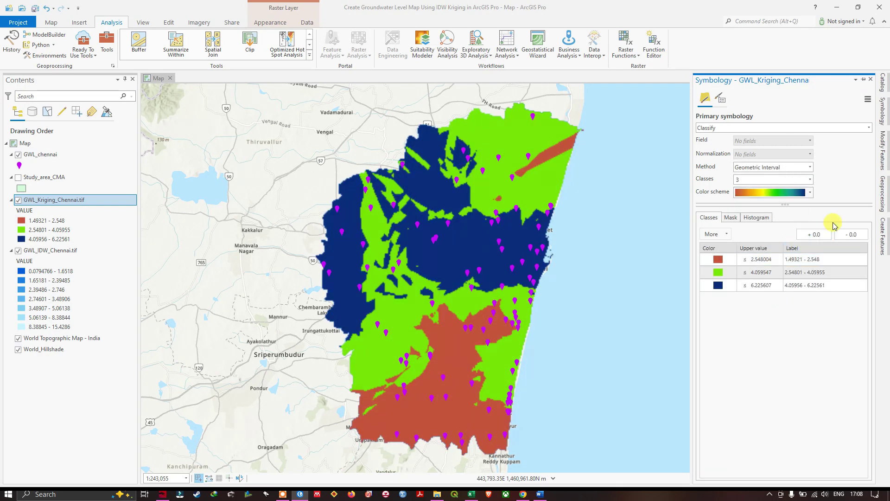
# Step: Change the Kriging raster's color scheme to the dark-to-light blue gradient matching the IDW layer
pyautogui.click(809, 193)
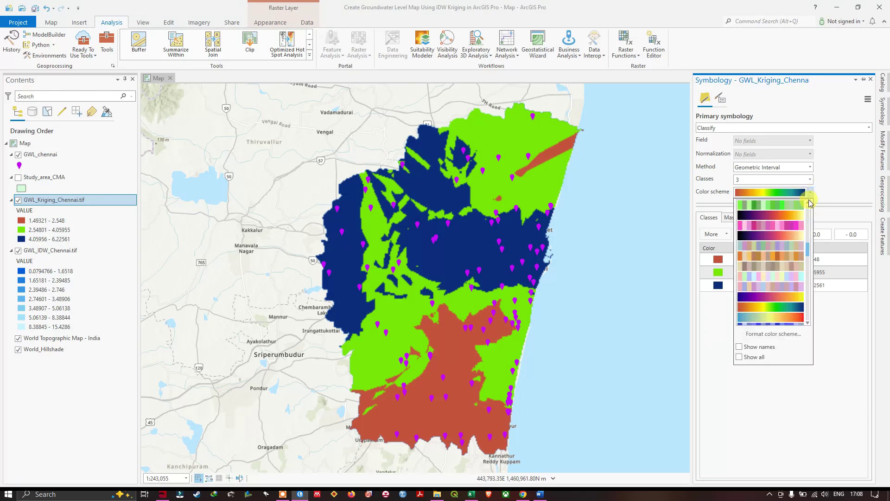
pyautogui.scroll(5, 787, 262)
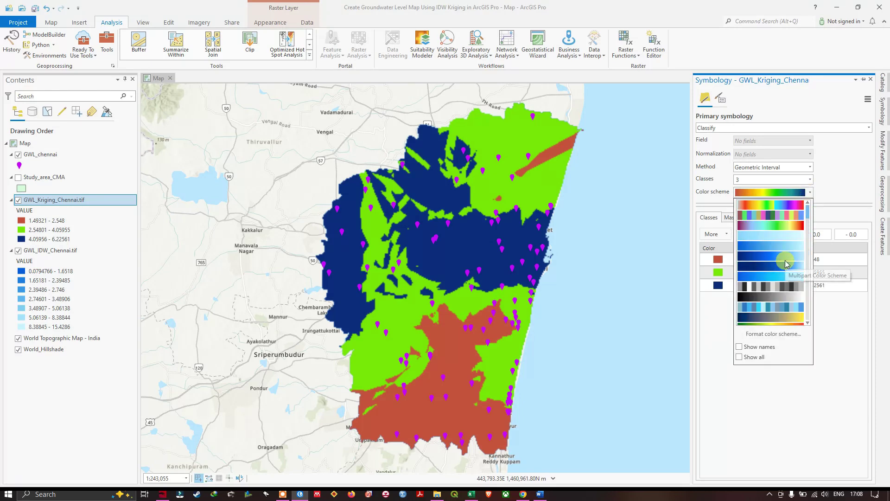
pyautogui.click(790, 256)
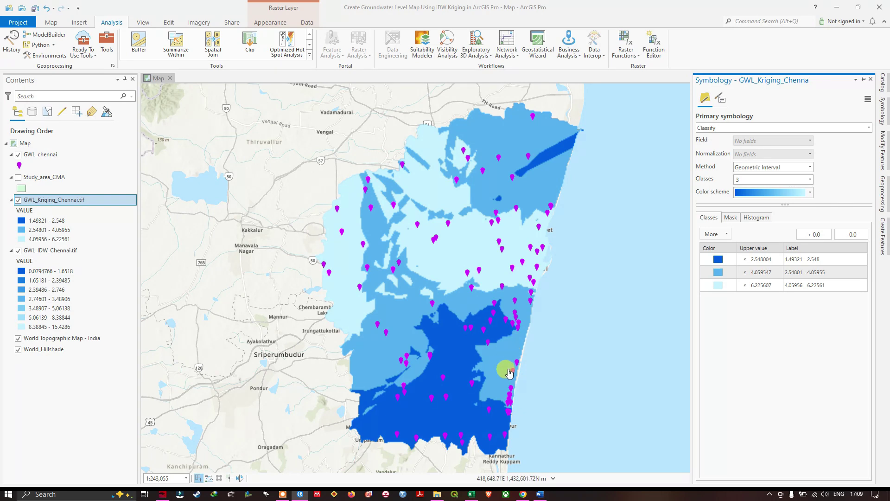
# Step: Switch to the Word notes and read the comparison table between IDW and Kriging
pyautogui.hotkey('alt', 'Tab')
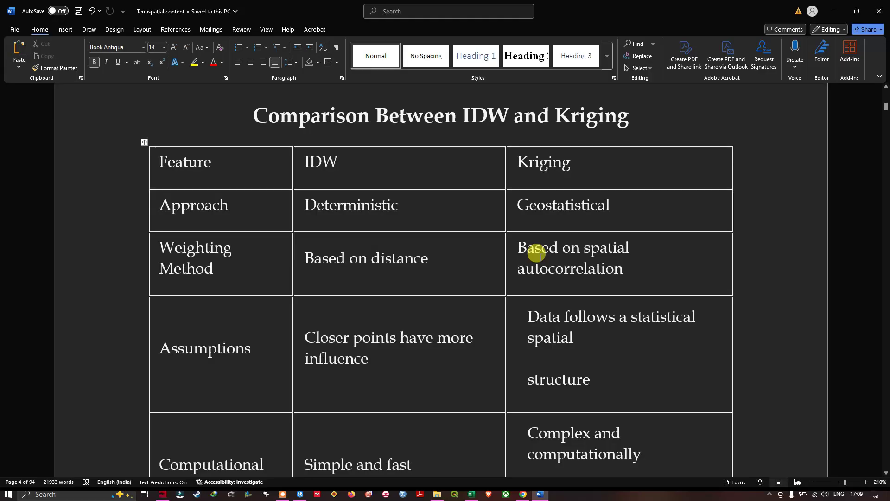